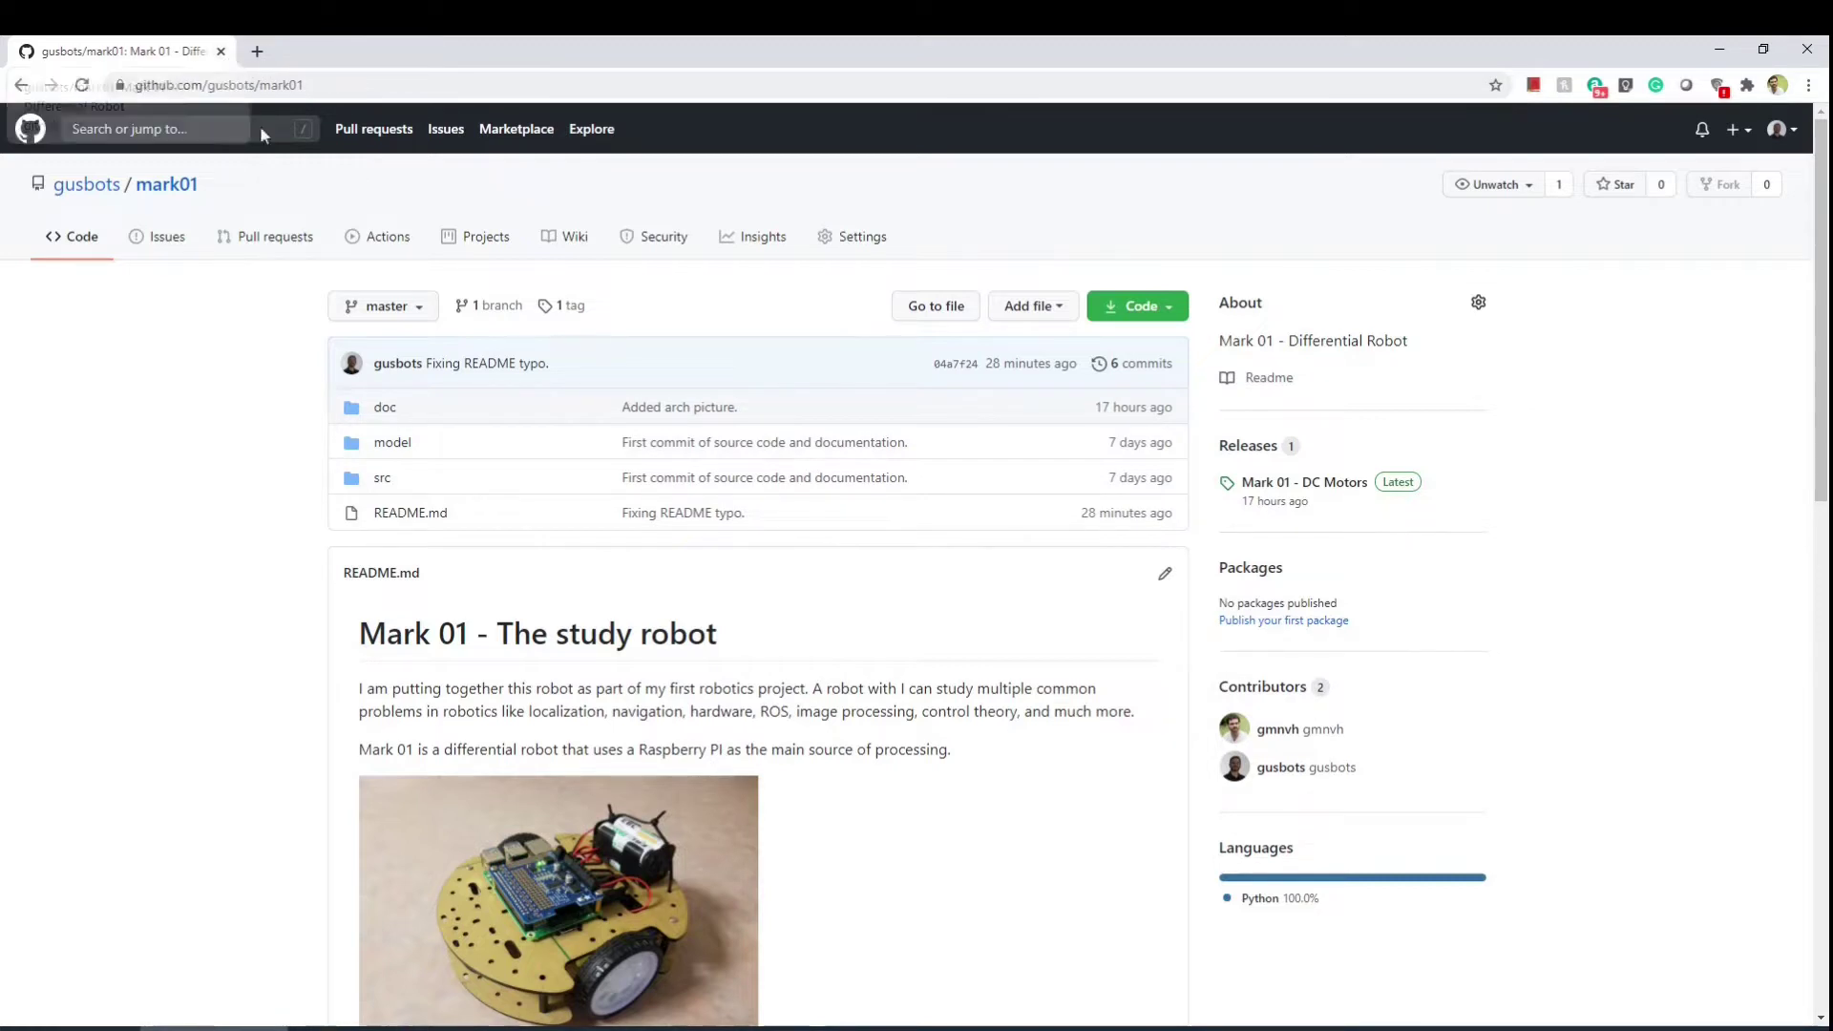
# Step: Switch the mark01 repository to the v1.1 tag and send it to GitHub Desktop for cloning
pyautogui.click(401, 313)
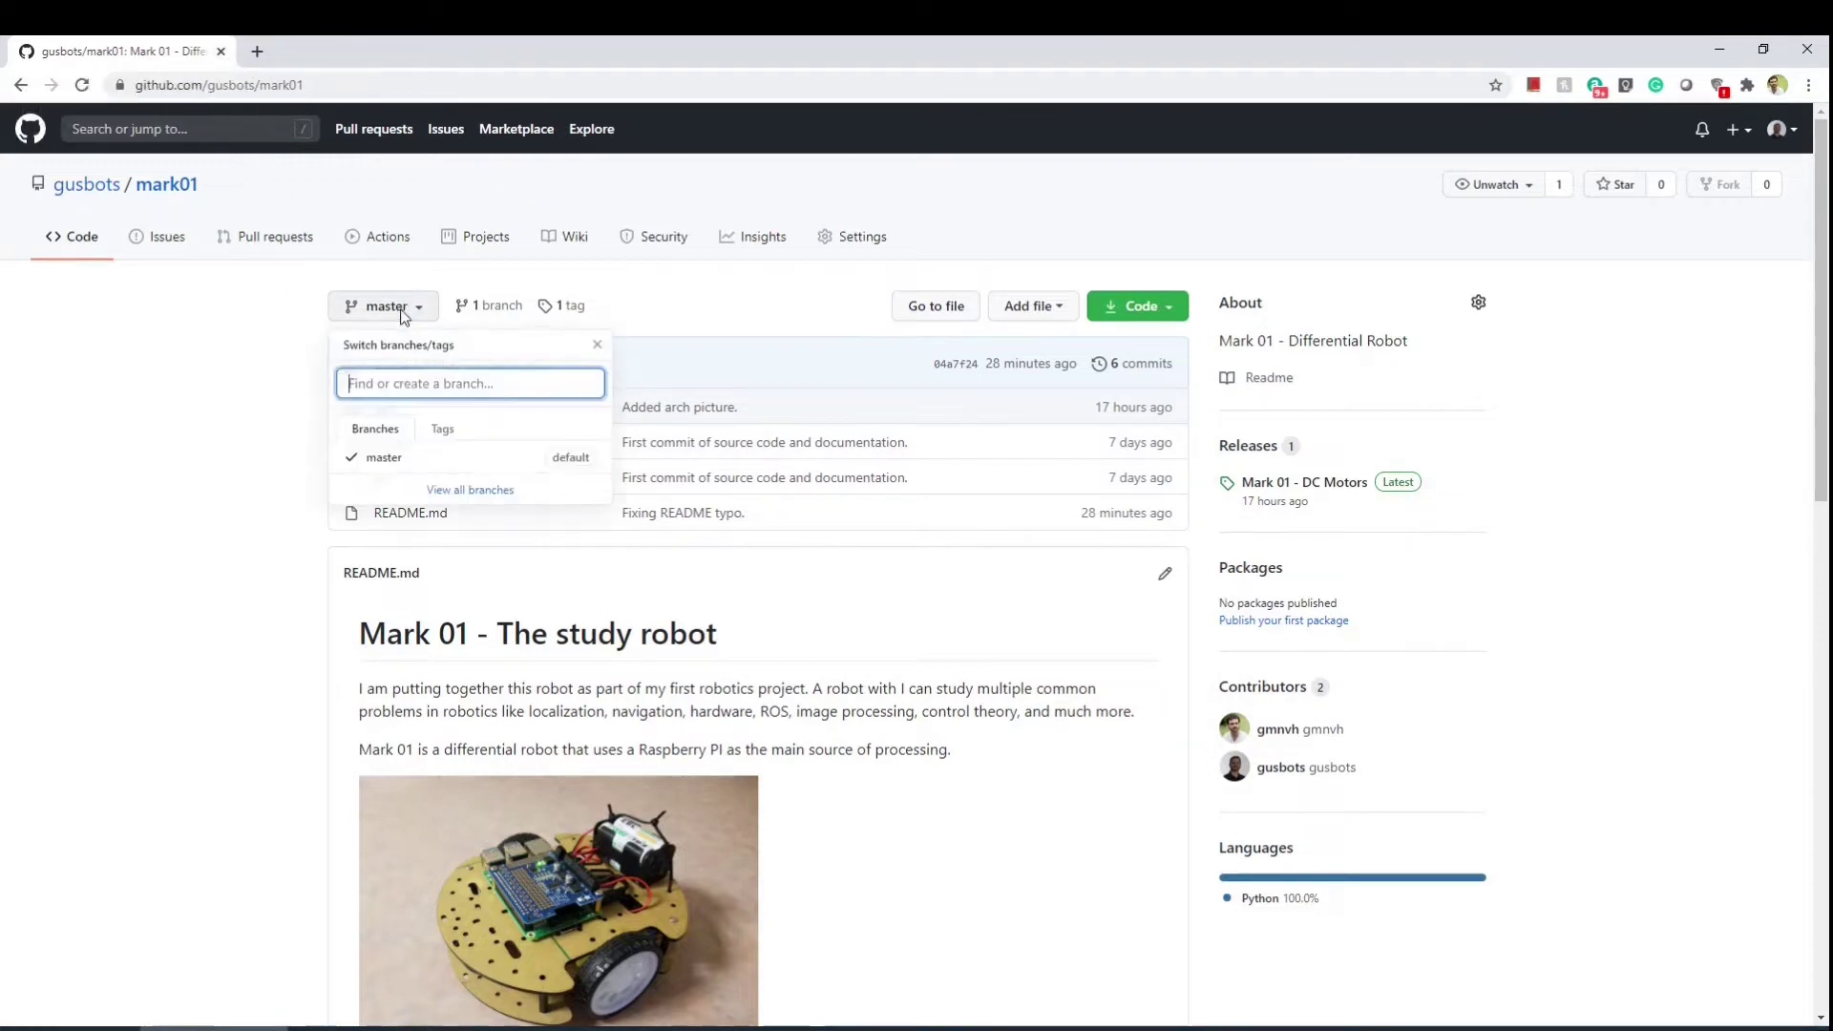
pyautogui.click(442, 431)
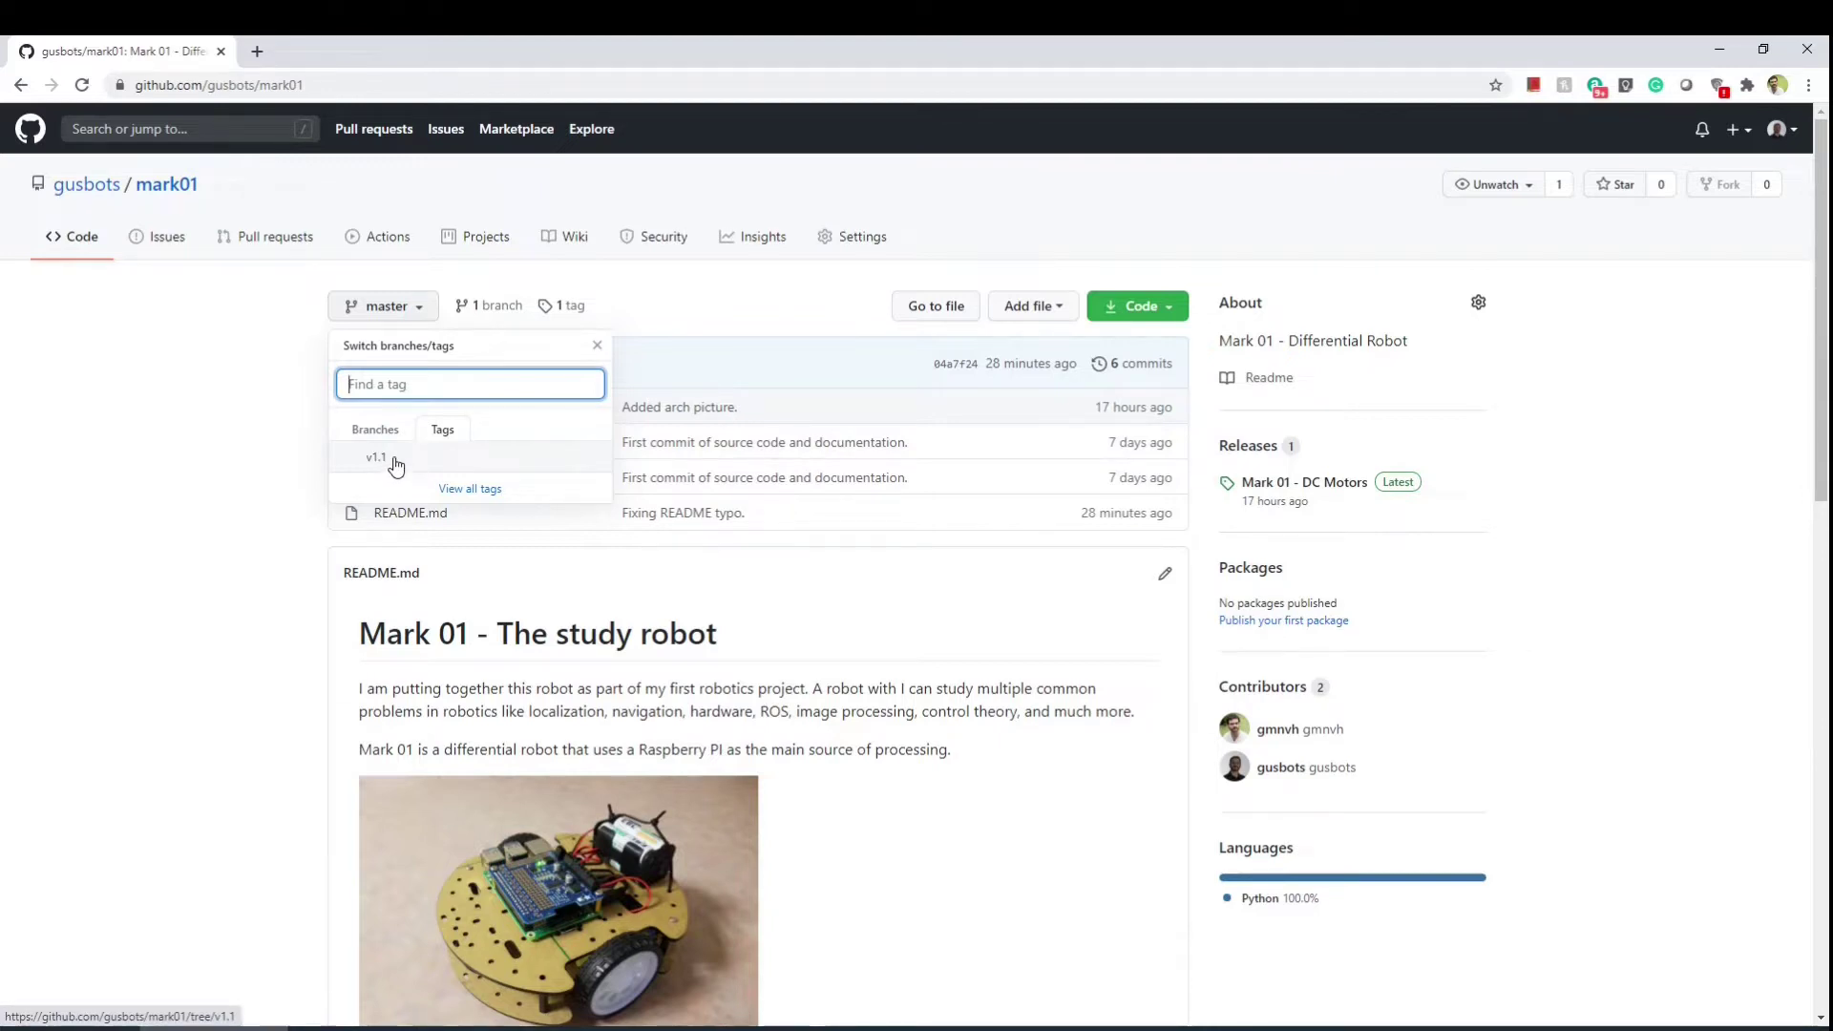
pyautogui.click(403, 465)
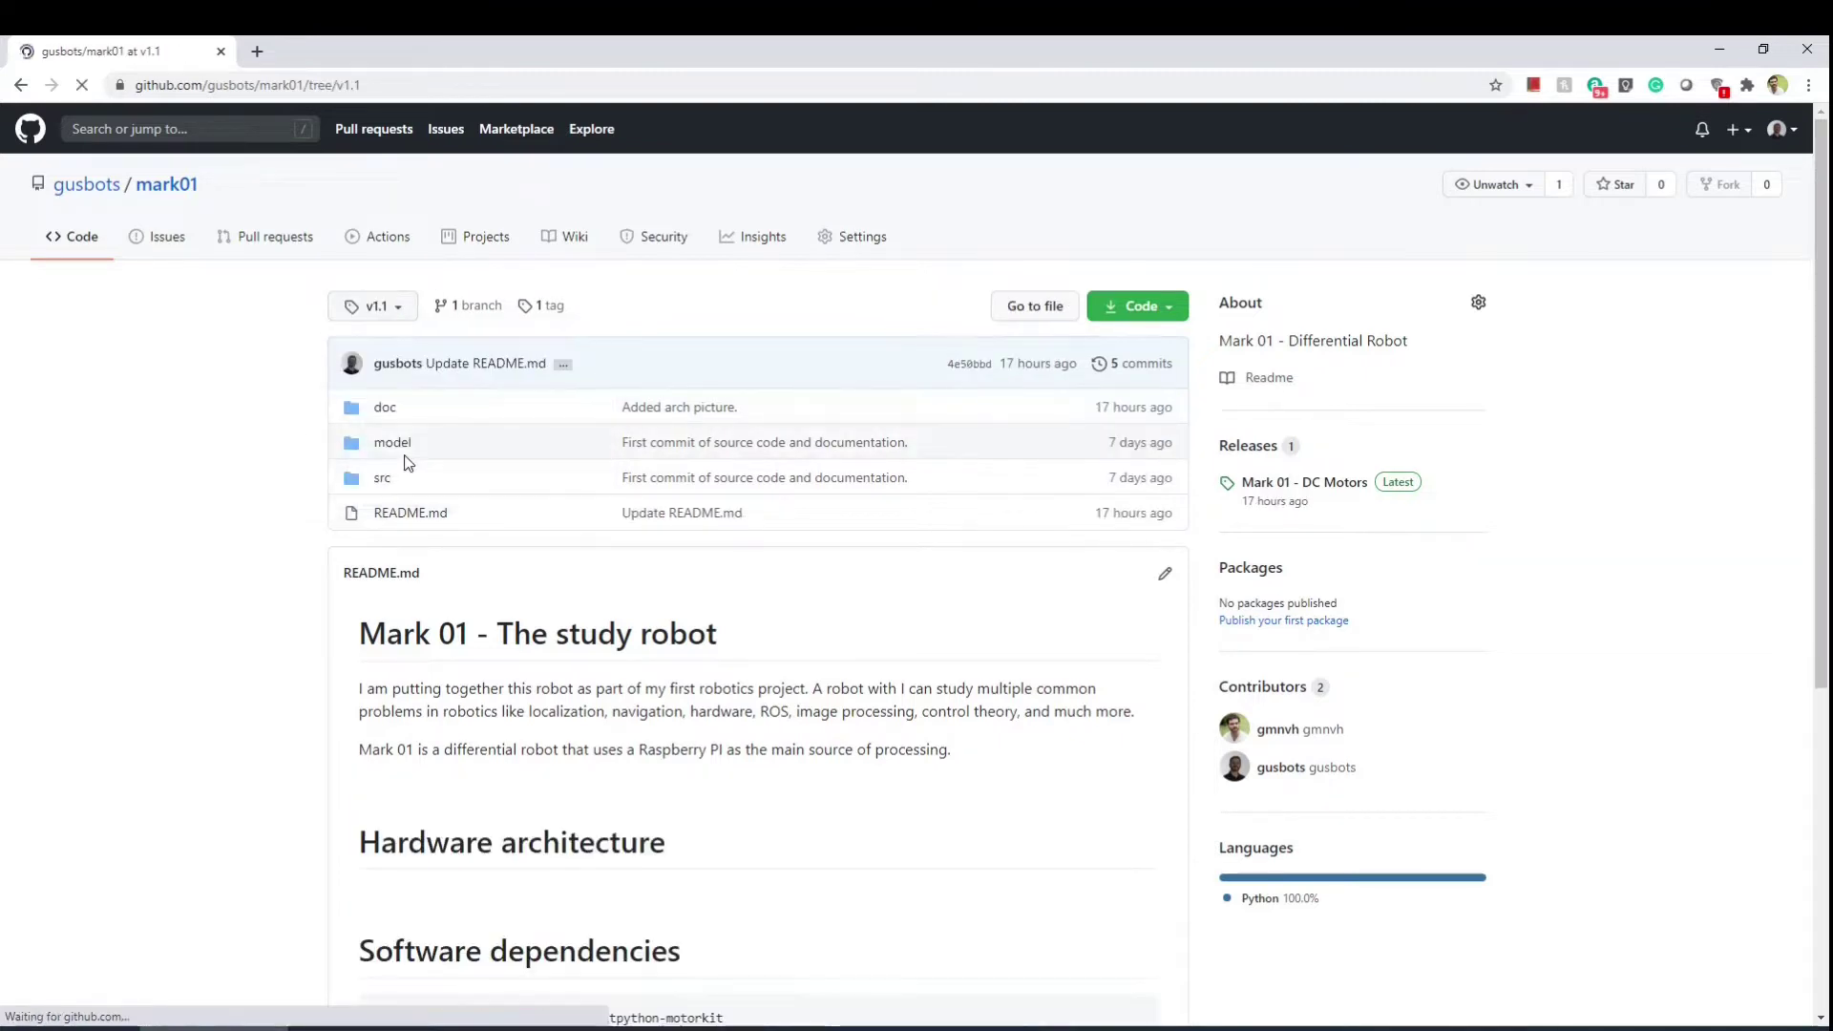
pyautogui.click(1145, 314)
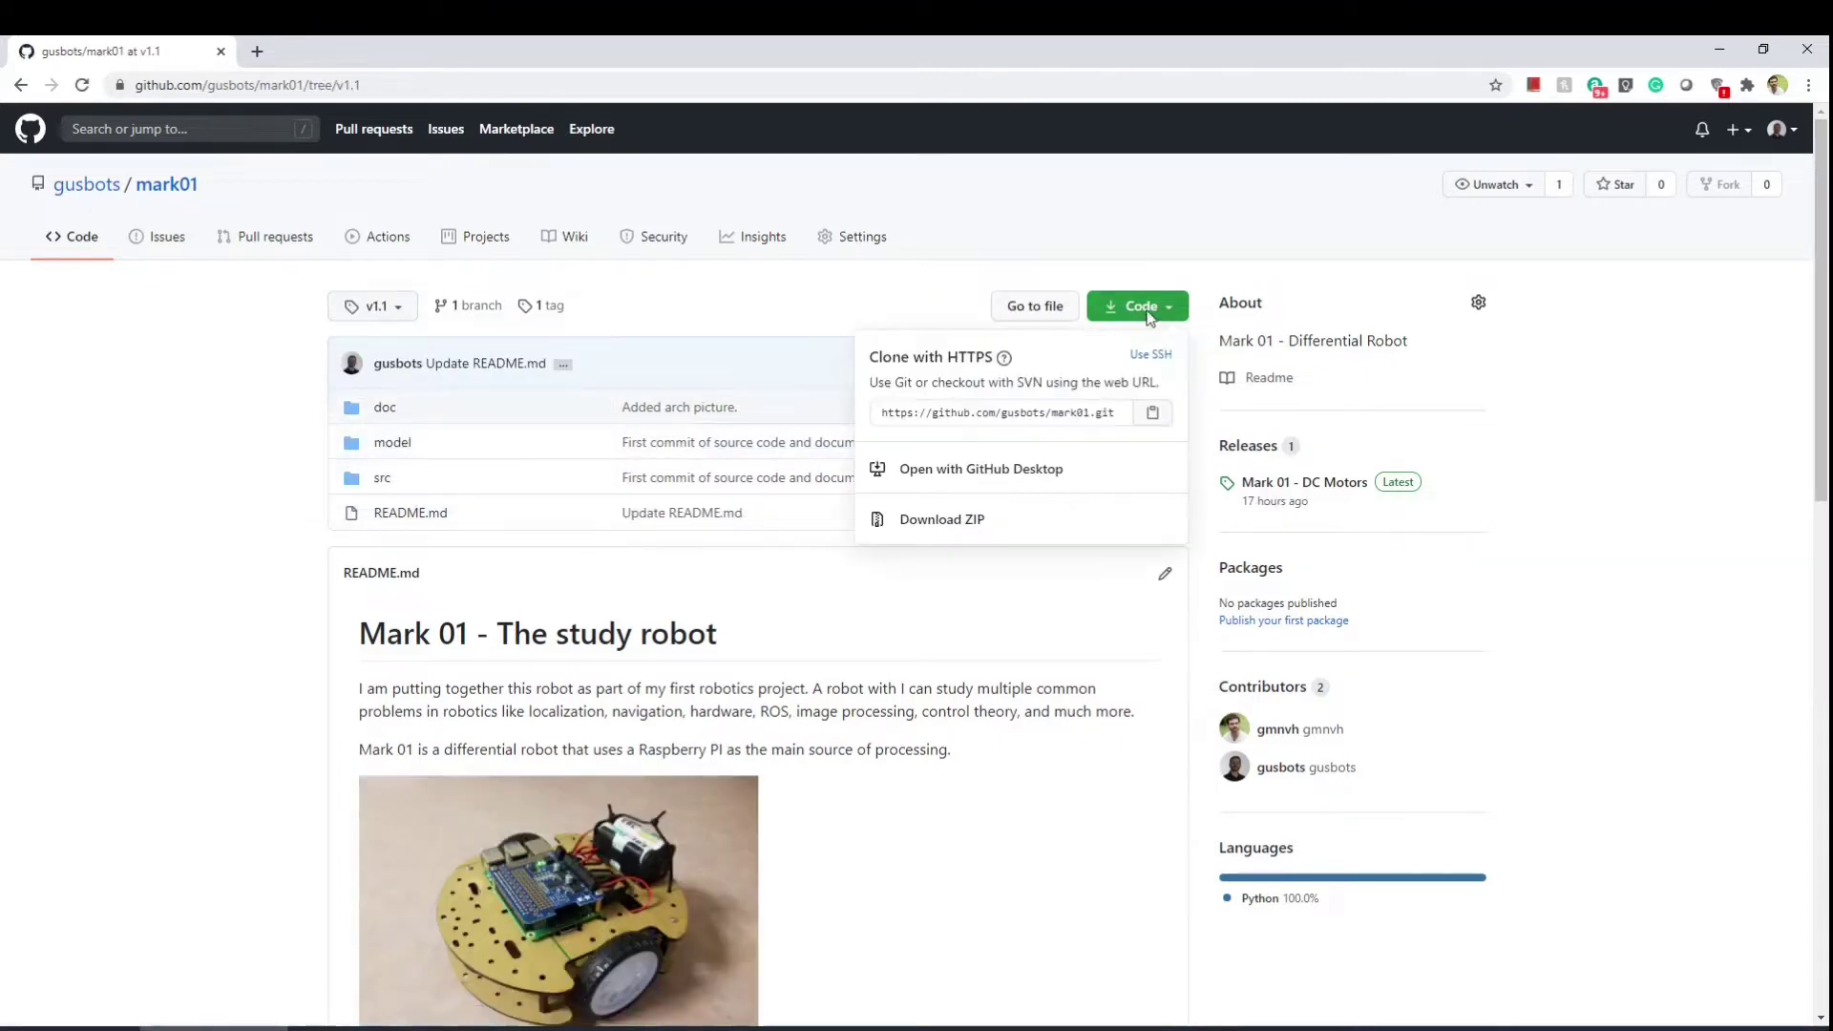
pyautogui.click(1012, 486)
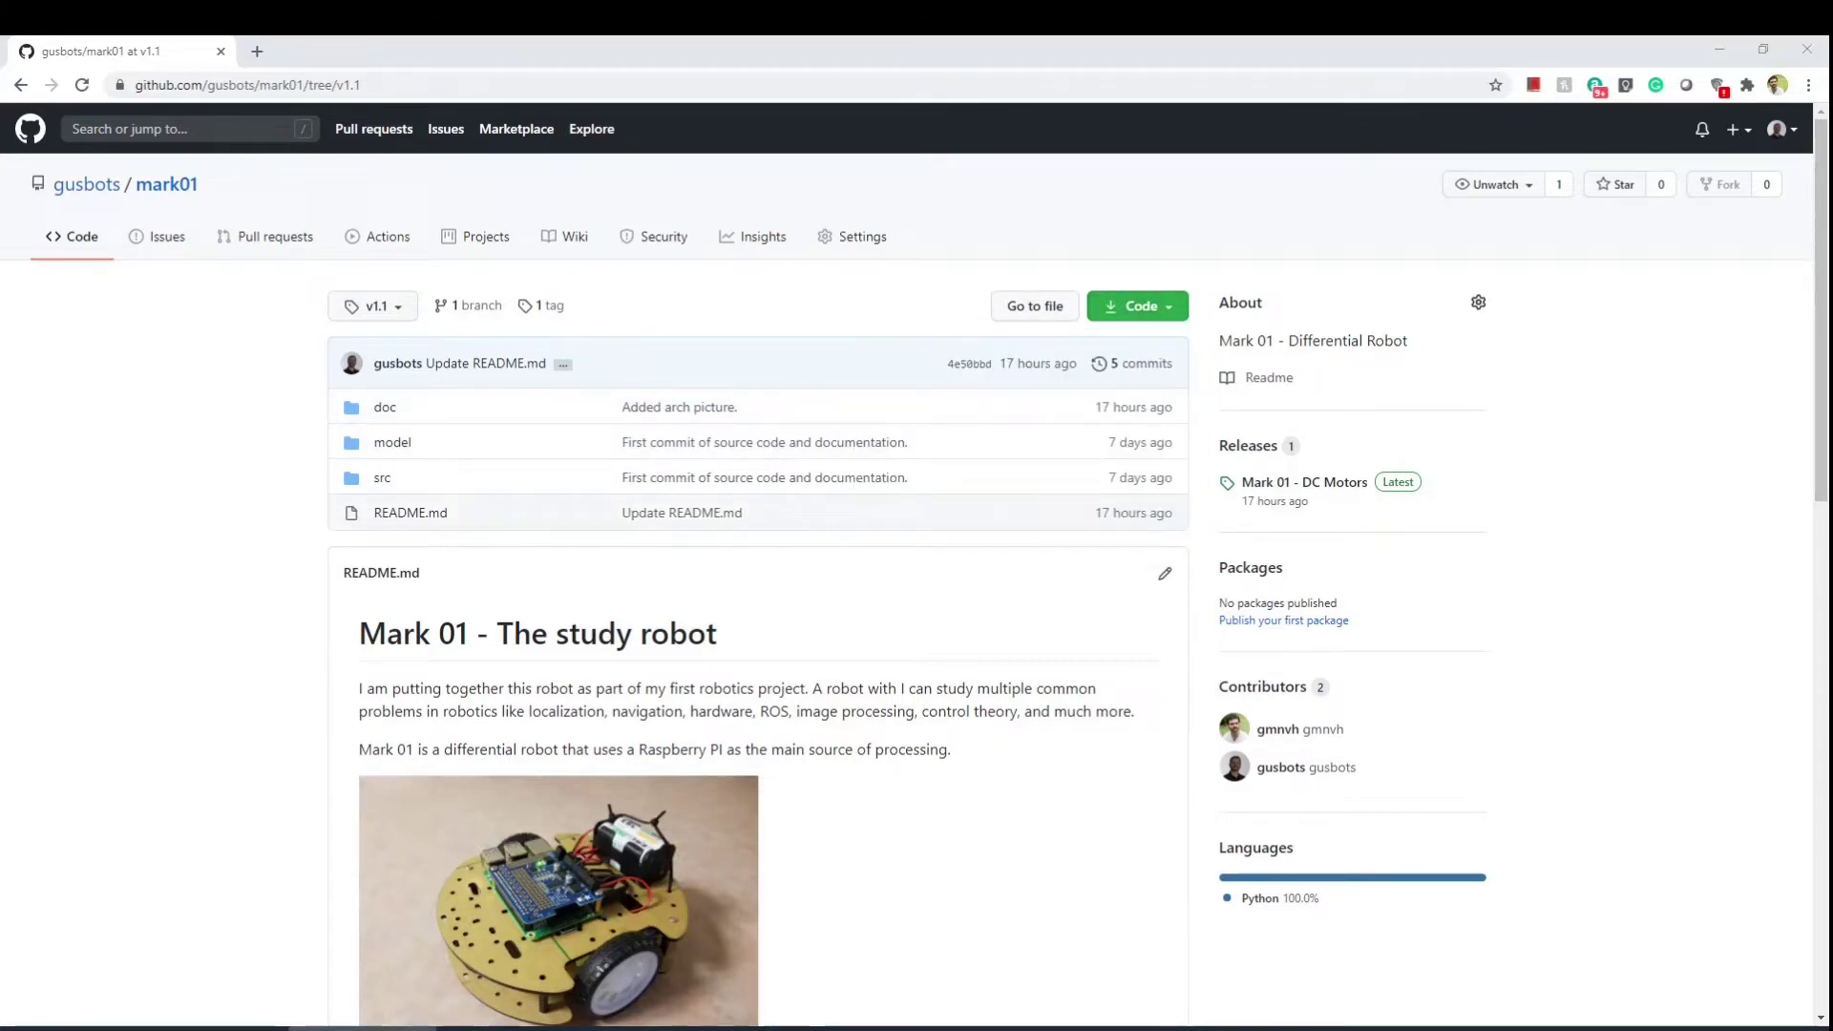
# Step: Move the mark01 folder window over the browser and open its doc folder
pyautogui.moveTo(491, 238); pyautogui.dragTo(704, 87)
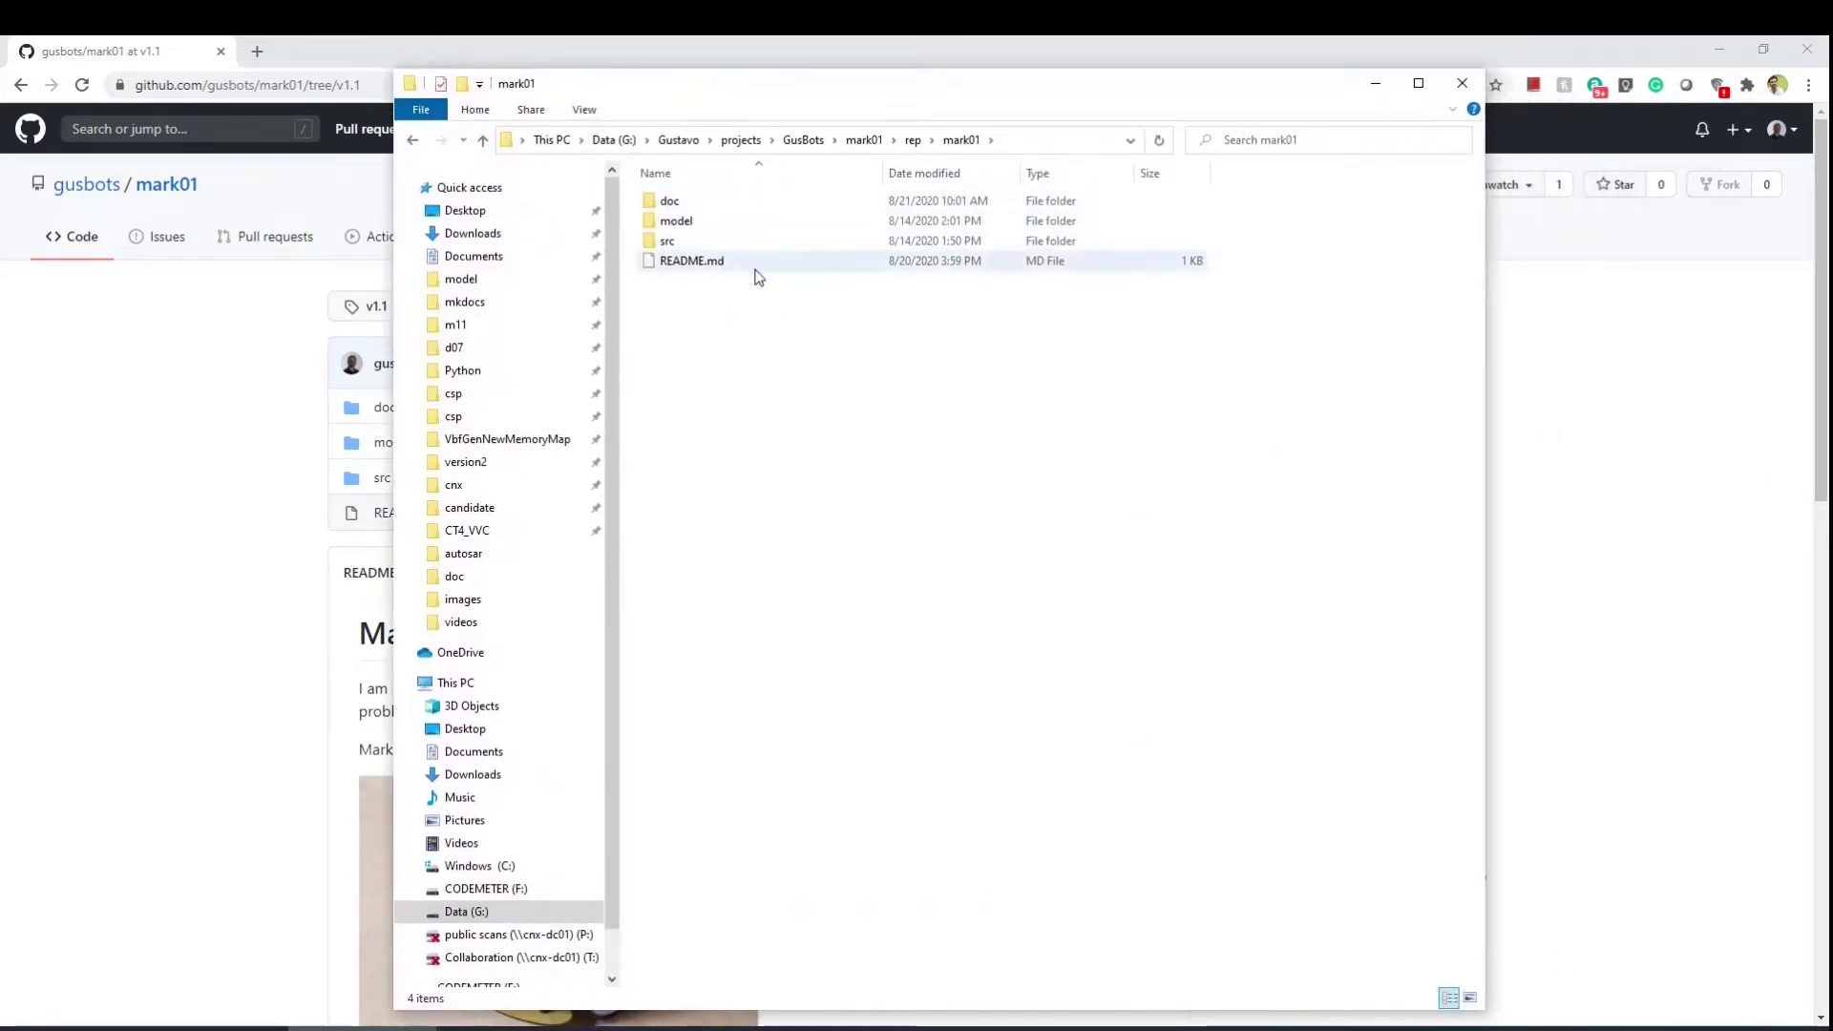
pyautogui.doubleClick(719, 207)
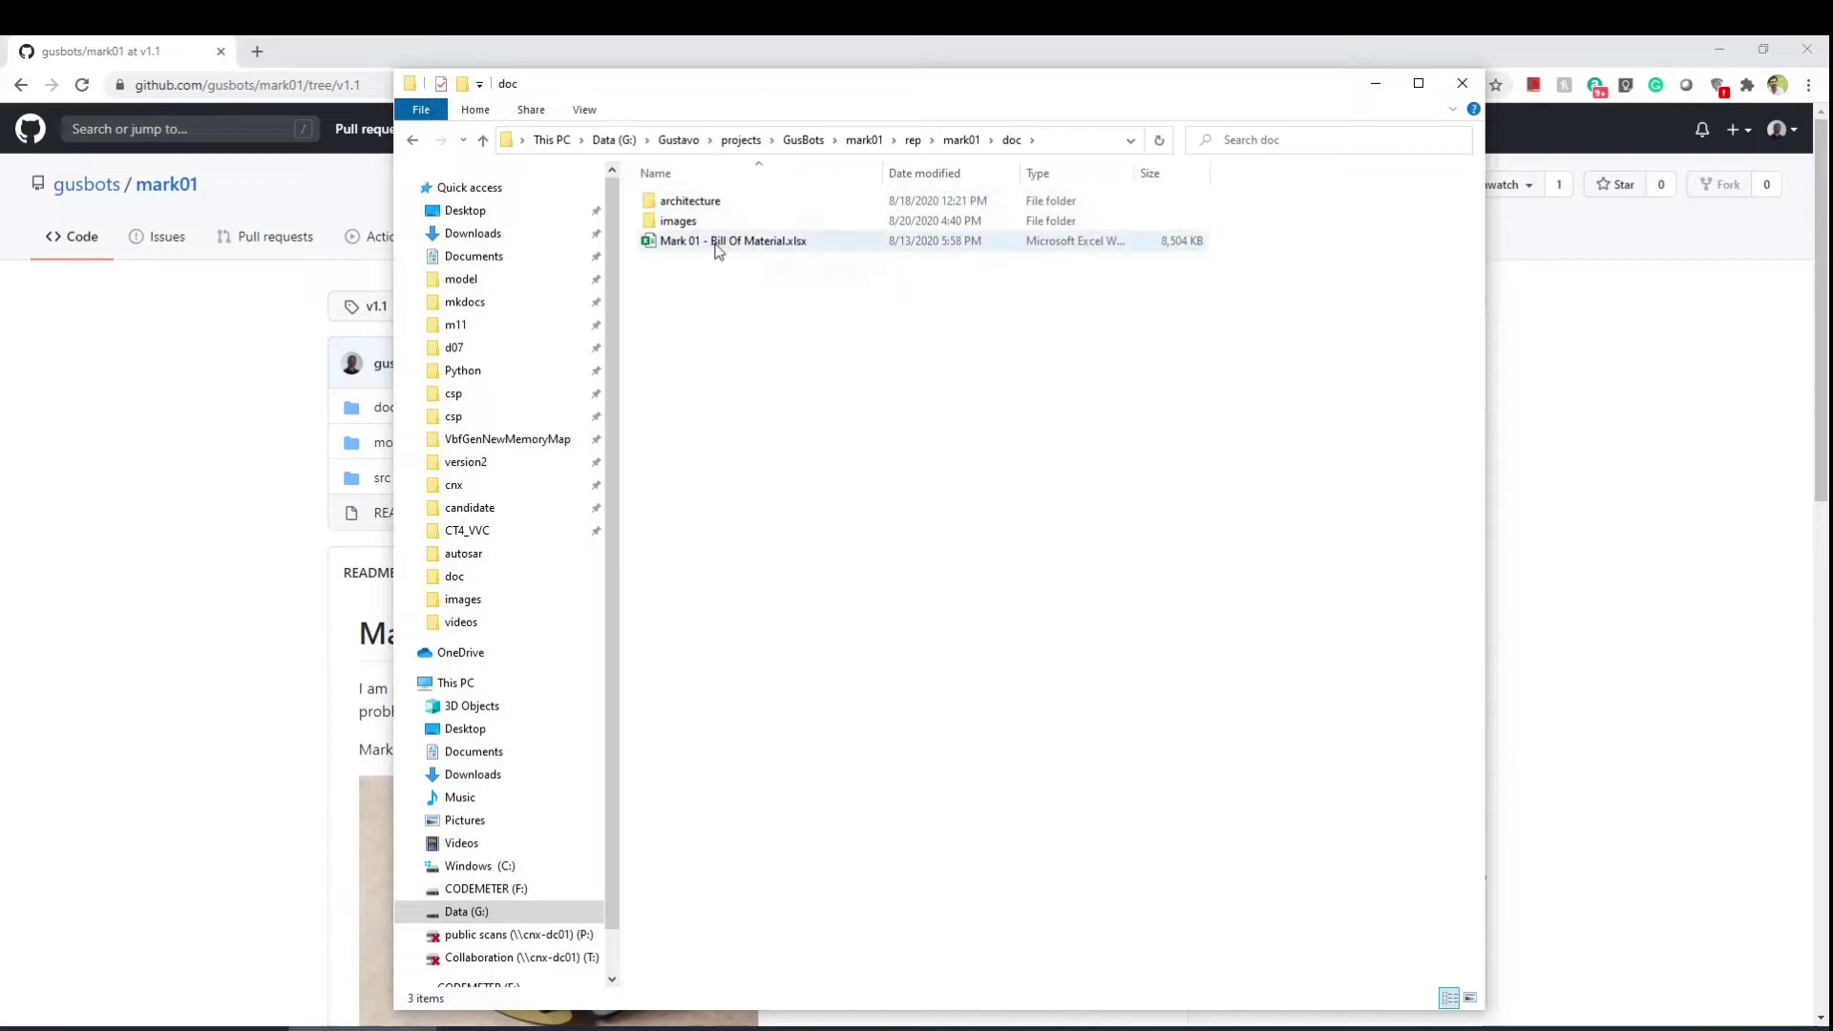
# Step: Open Mark 01 - Bill Of Material.xlsx in Excel and dismiss the Protected View warning
pyautogui.click(718, 247)
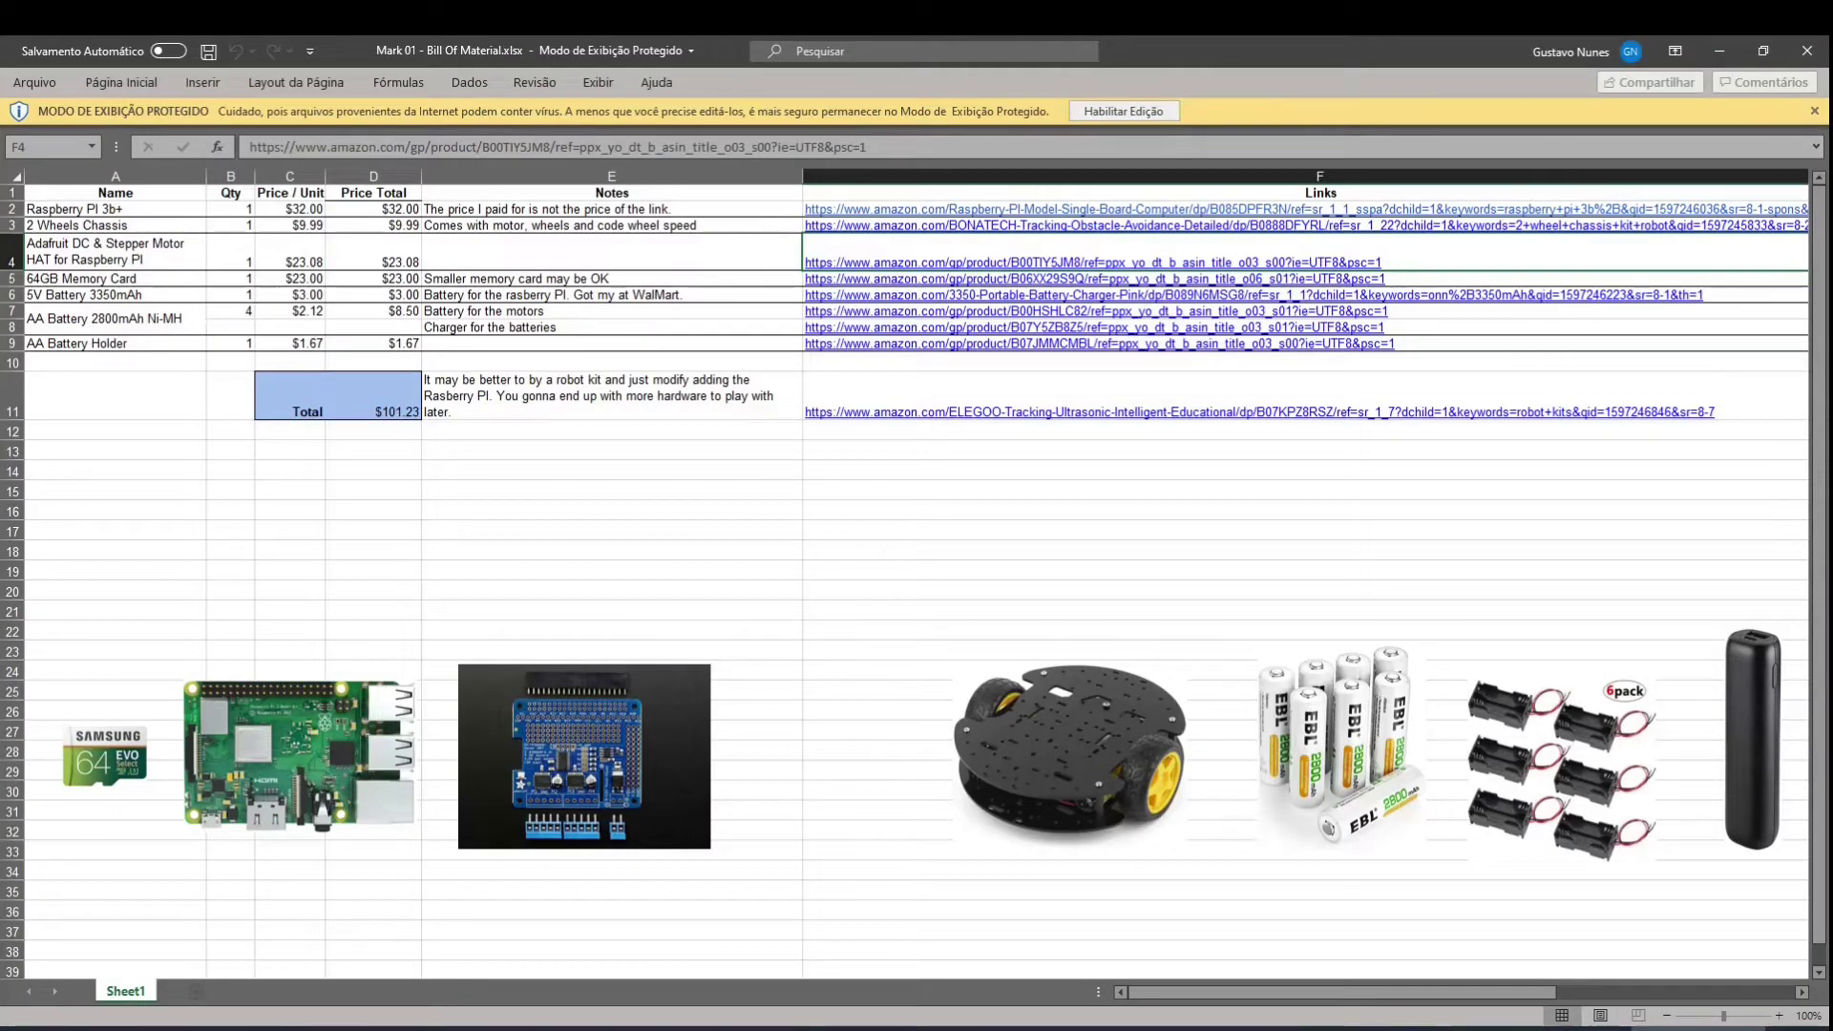
pyautogui.click(1815, 112)
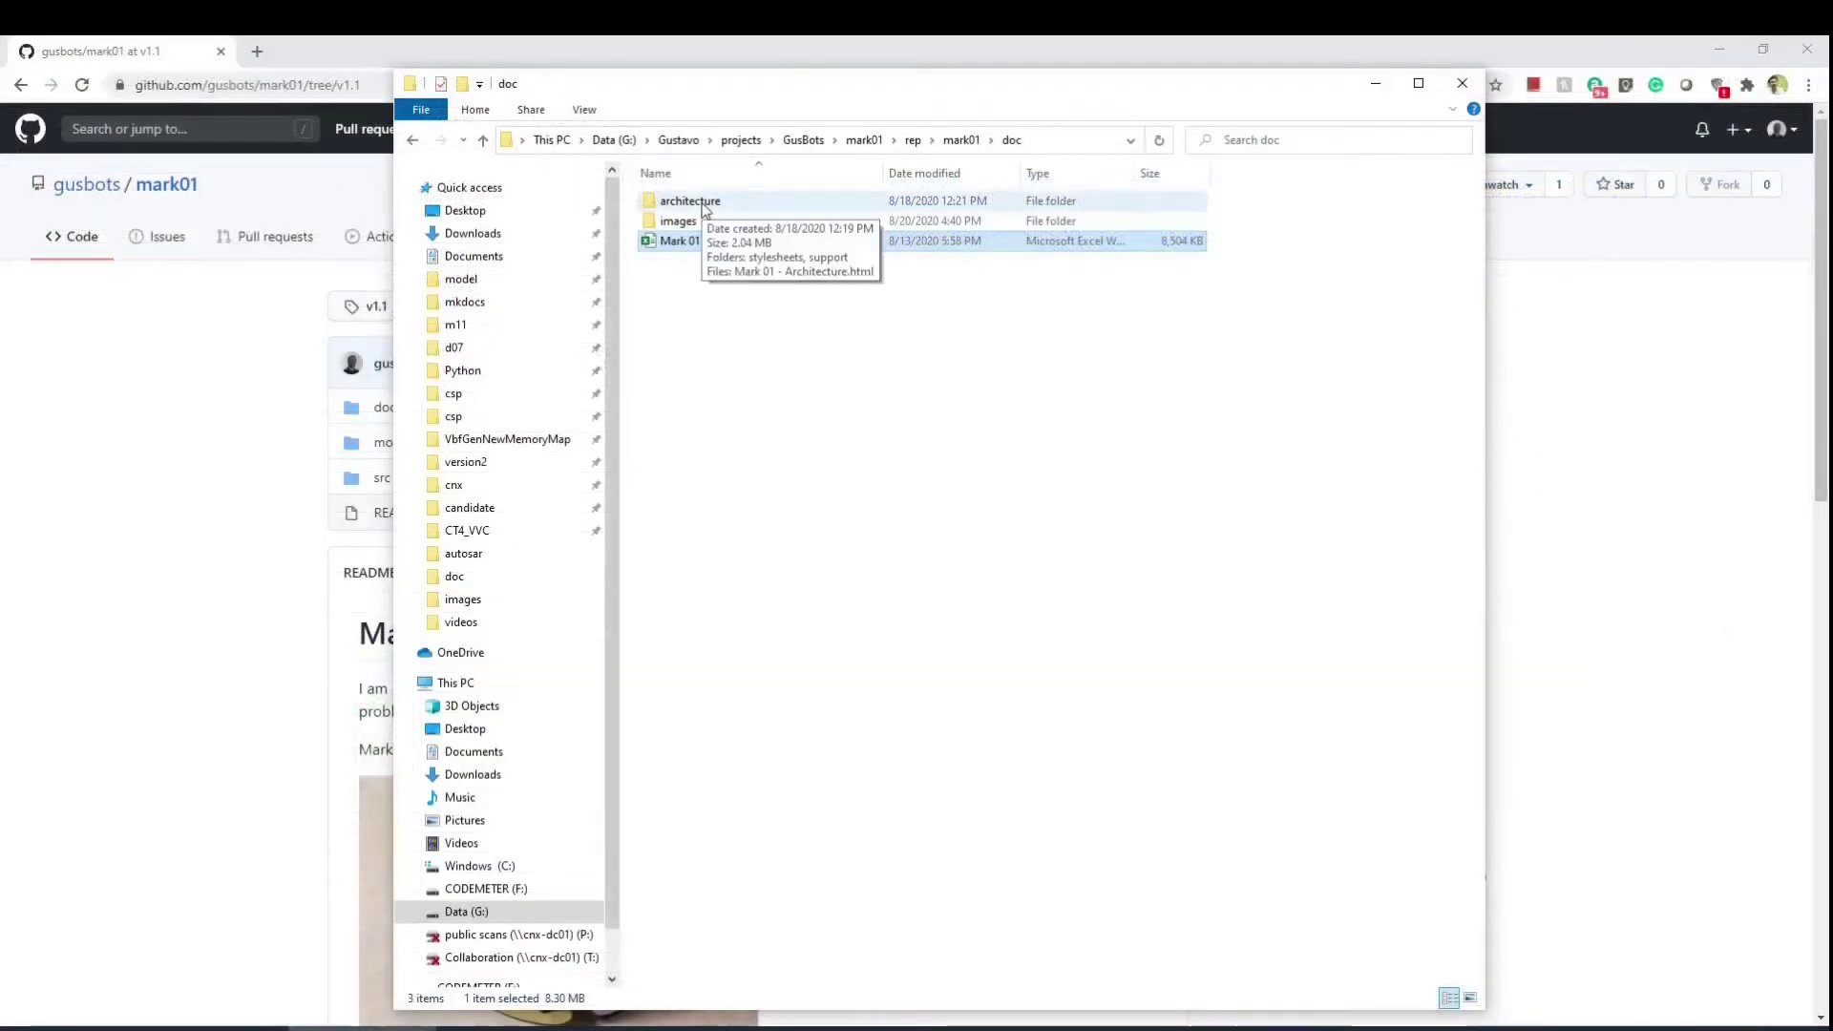
# Step: Enter the architecture folder and show the Open with app list for Mark 01 - Architecture.html
pyautogui.click(704, 208)
pyautogui.doubleClick(705, 208)
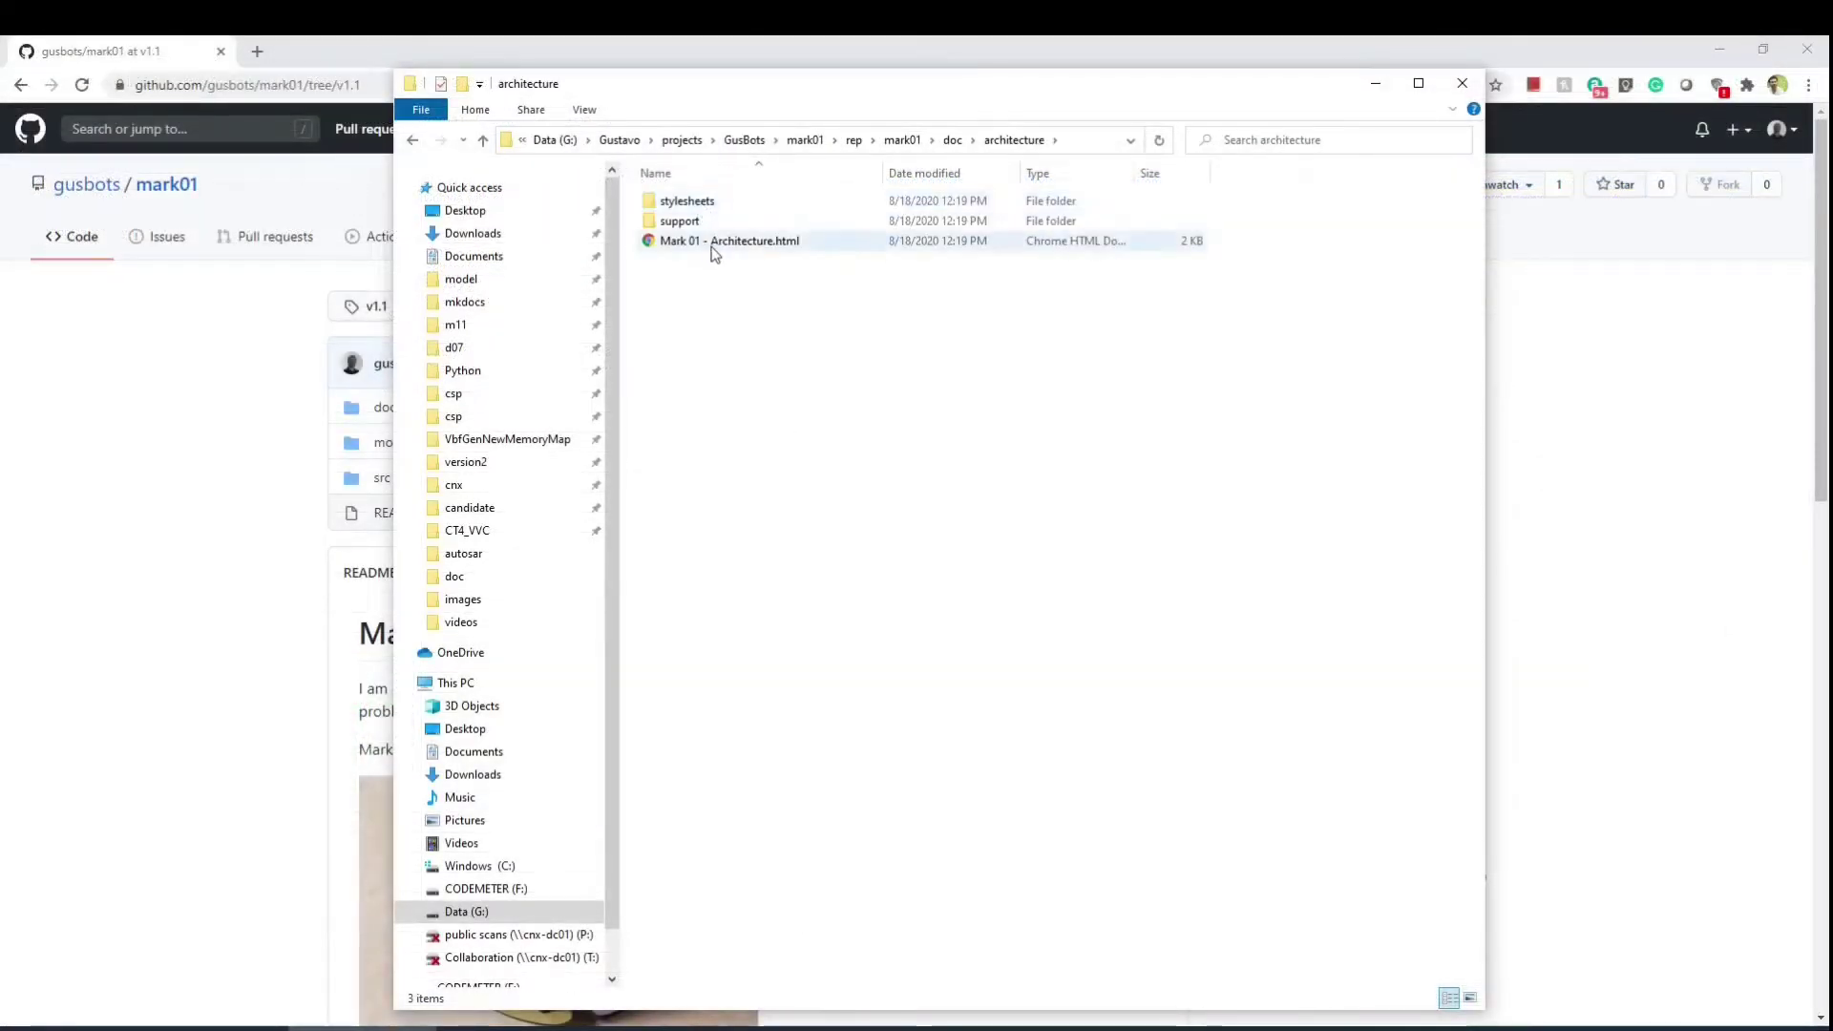
pyautogui.click(713, 246)
pyautogui.rightClick(713, 247)
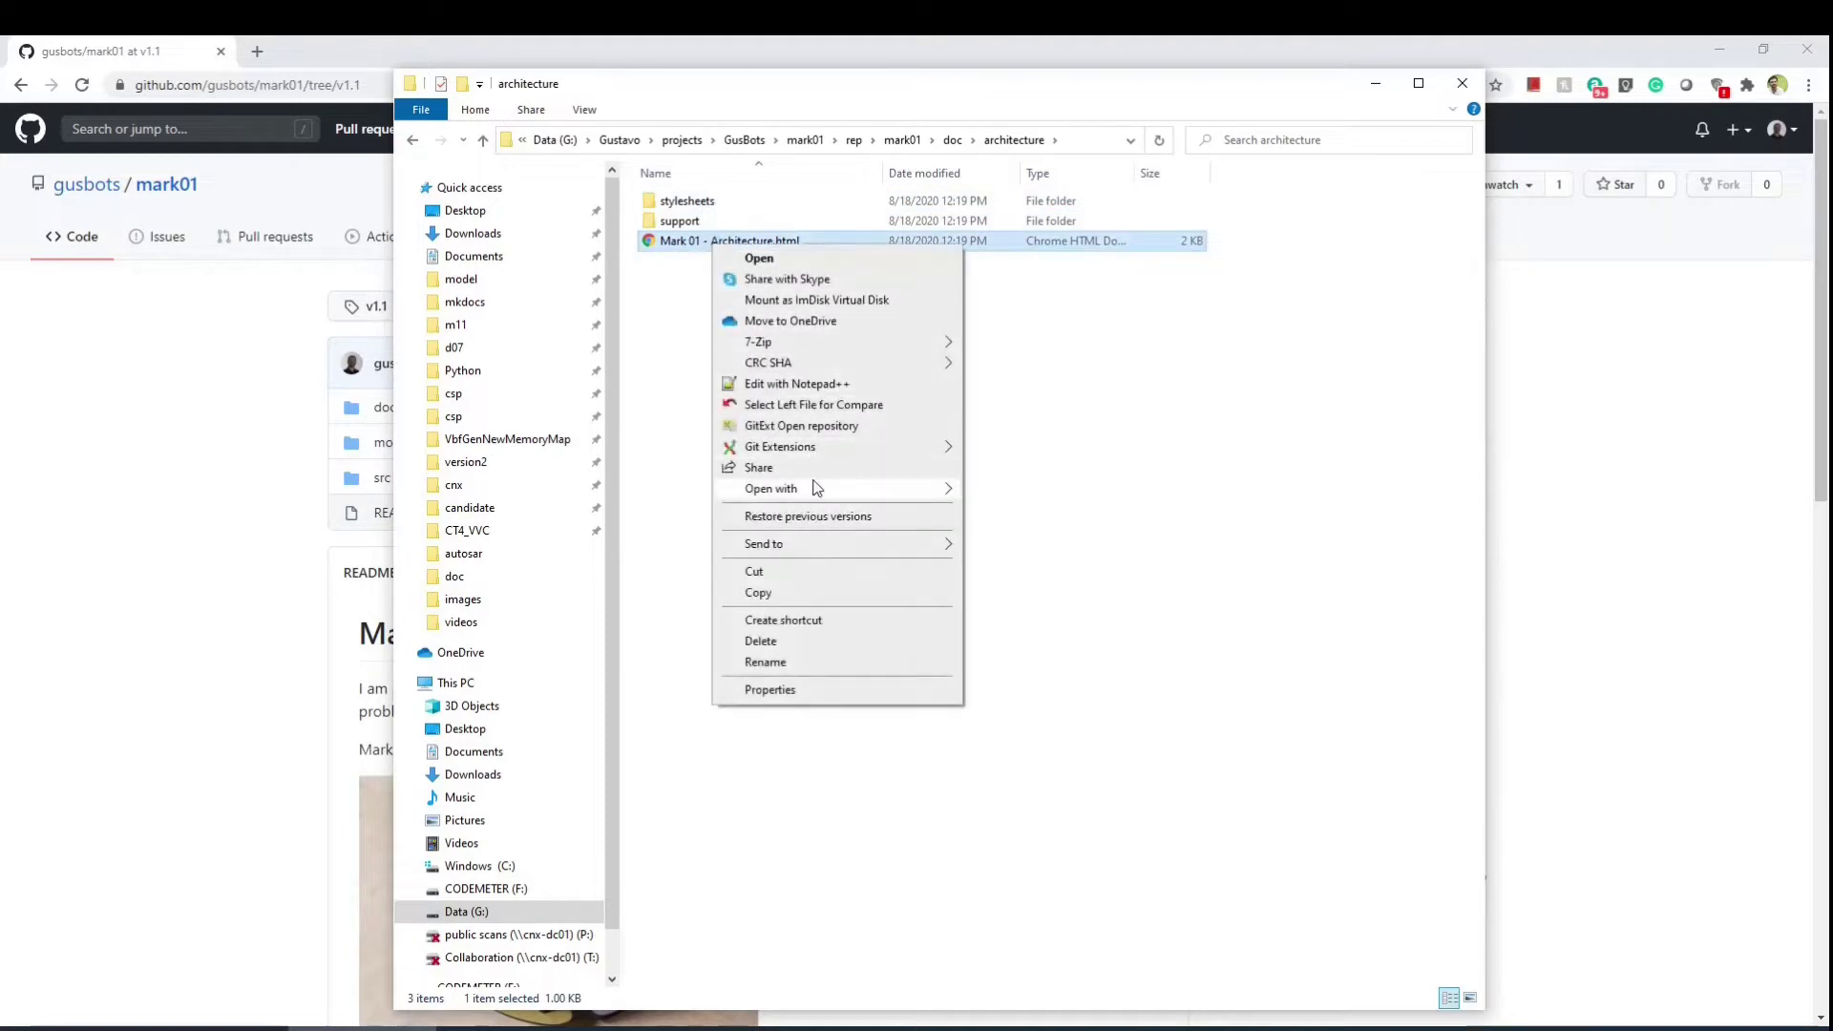
pyautogui.moveTo(817, 489)
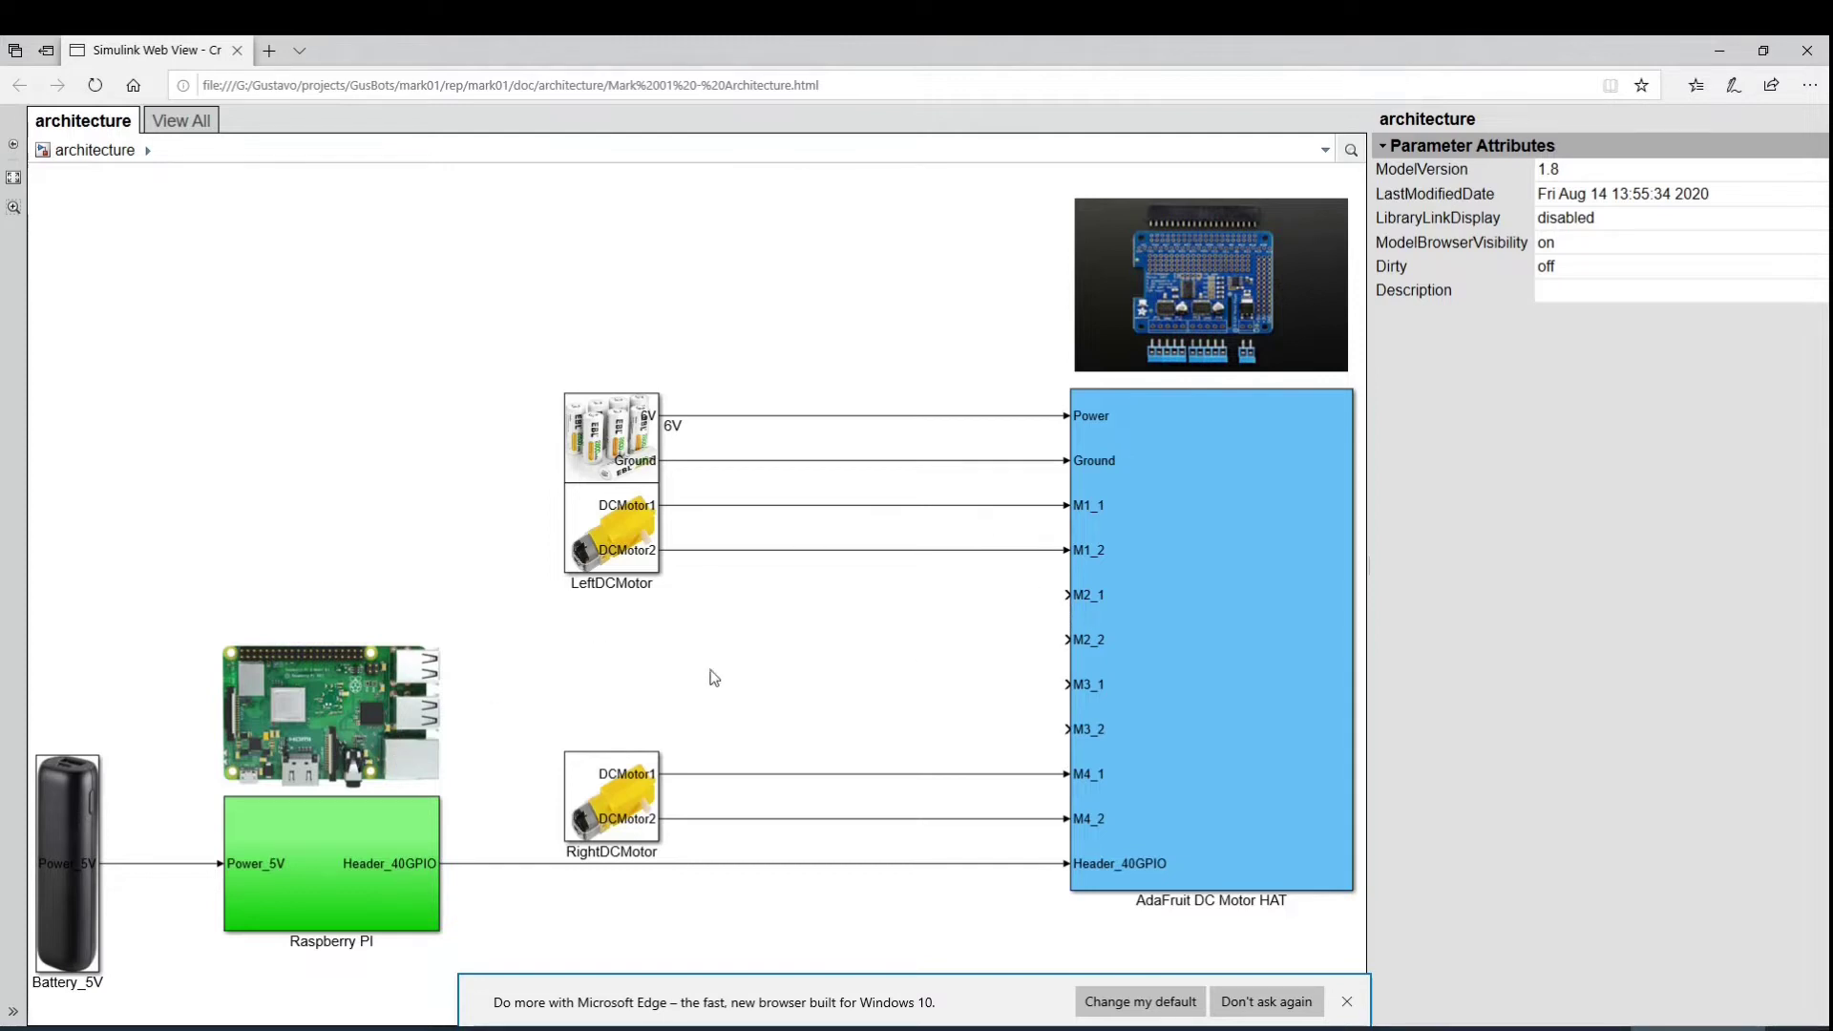
# Step: Inspect the Raspberry PI subsystem, then return to the top-level architecture diagram
pyautogui.doubleClick(339, 817)
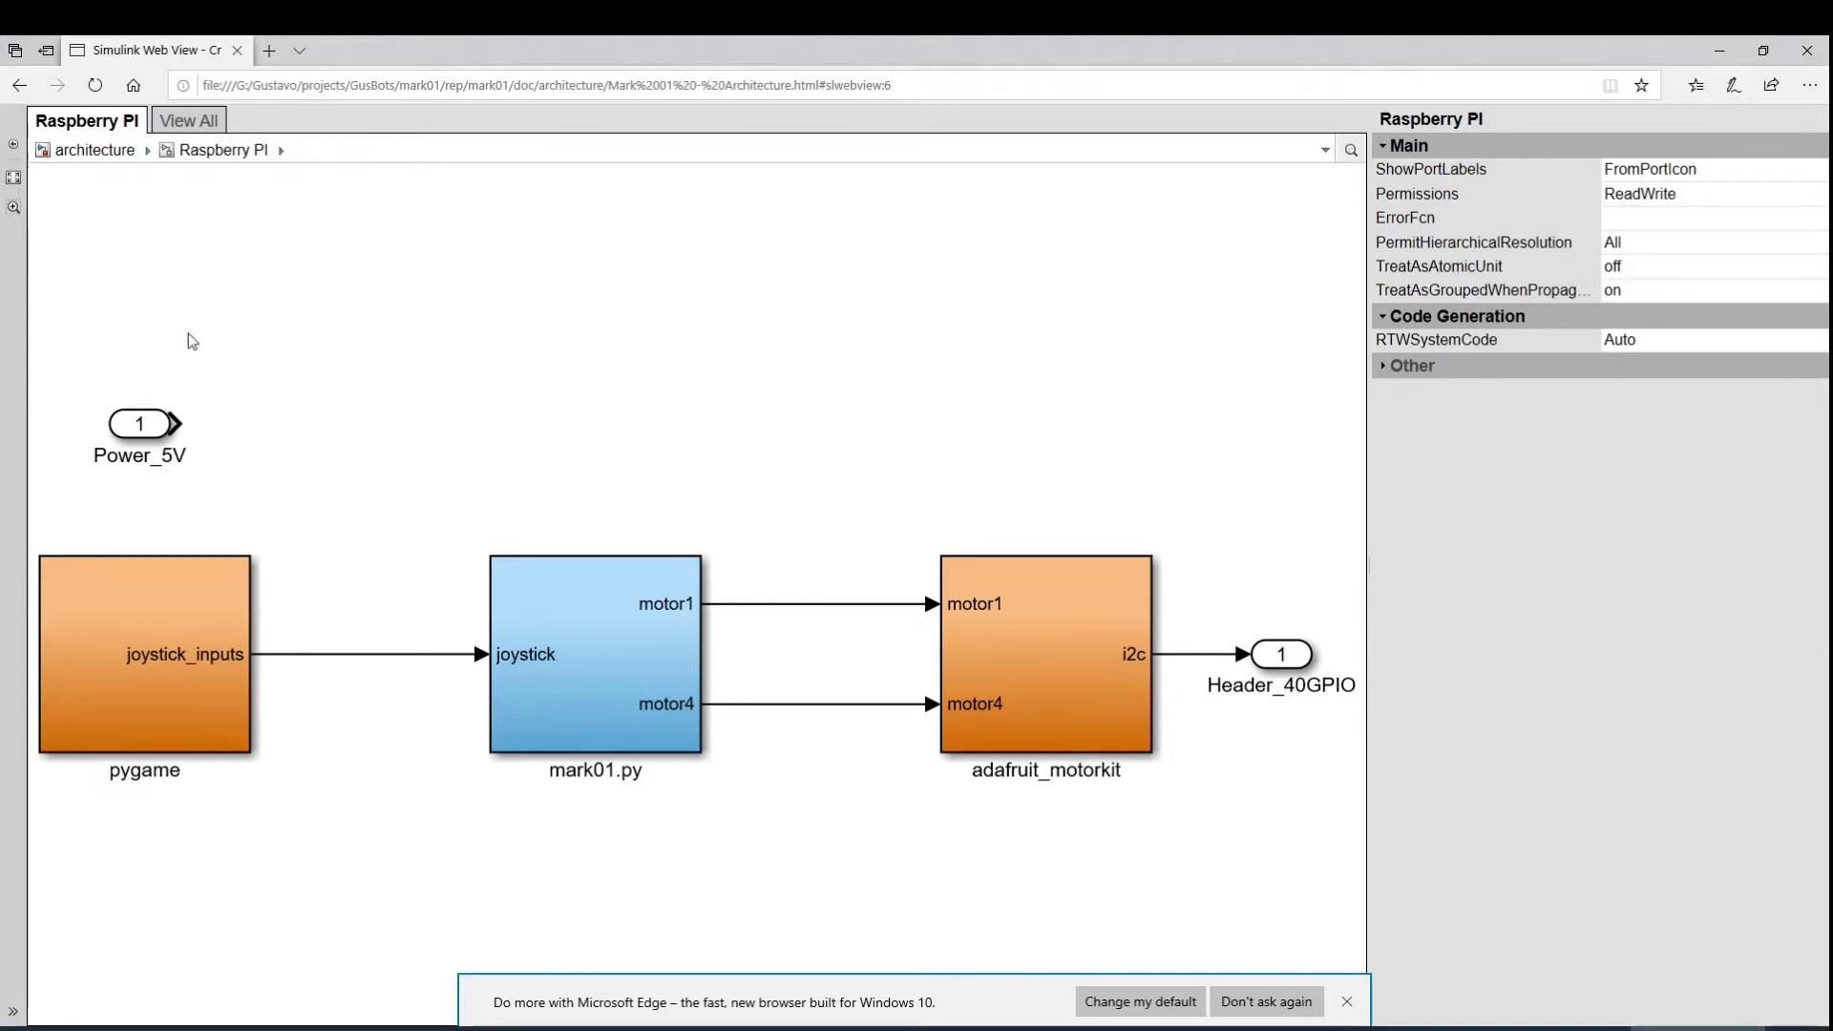
pyautogui.click(96, 157)
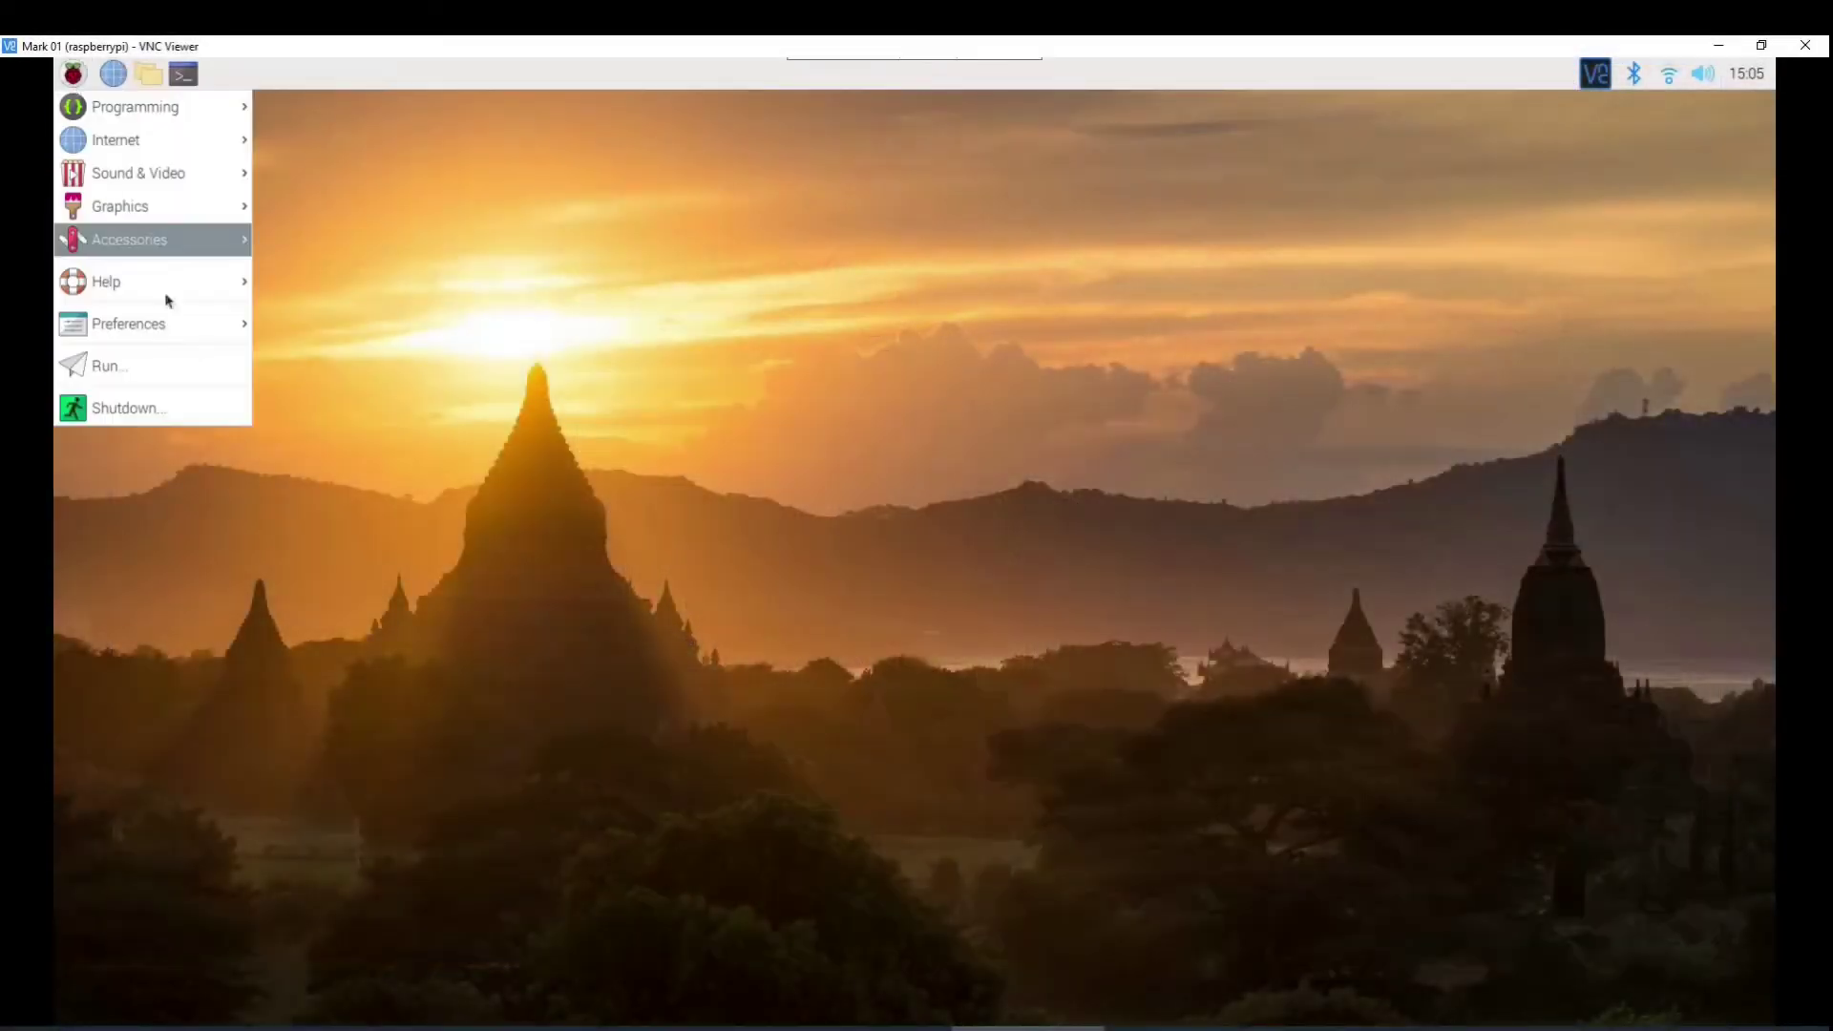
# Step: Enable the SPI, I2C and Camera interfaces in Raspberry Pi Configuration and apply them
pyautogui.moveTo(184, 326)
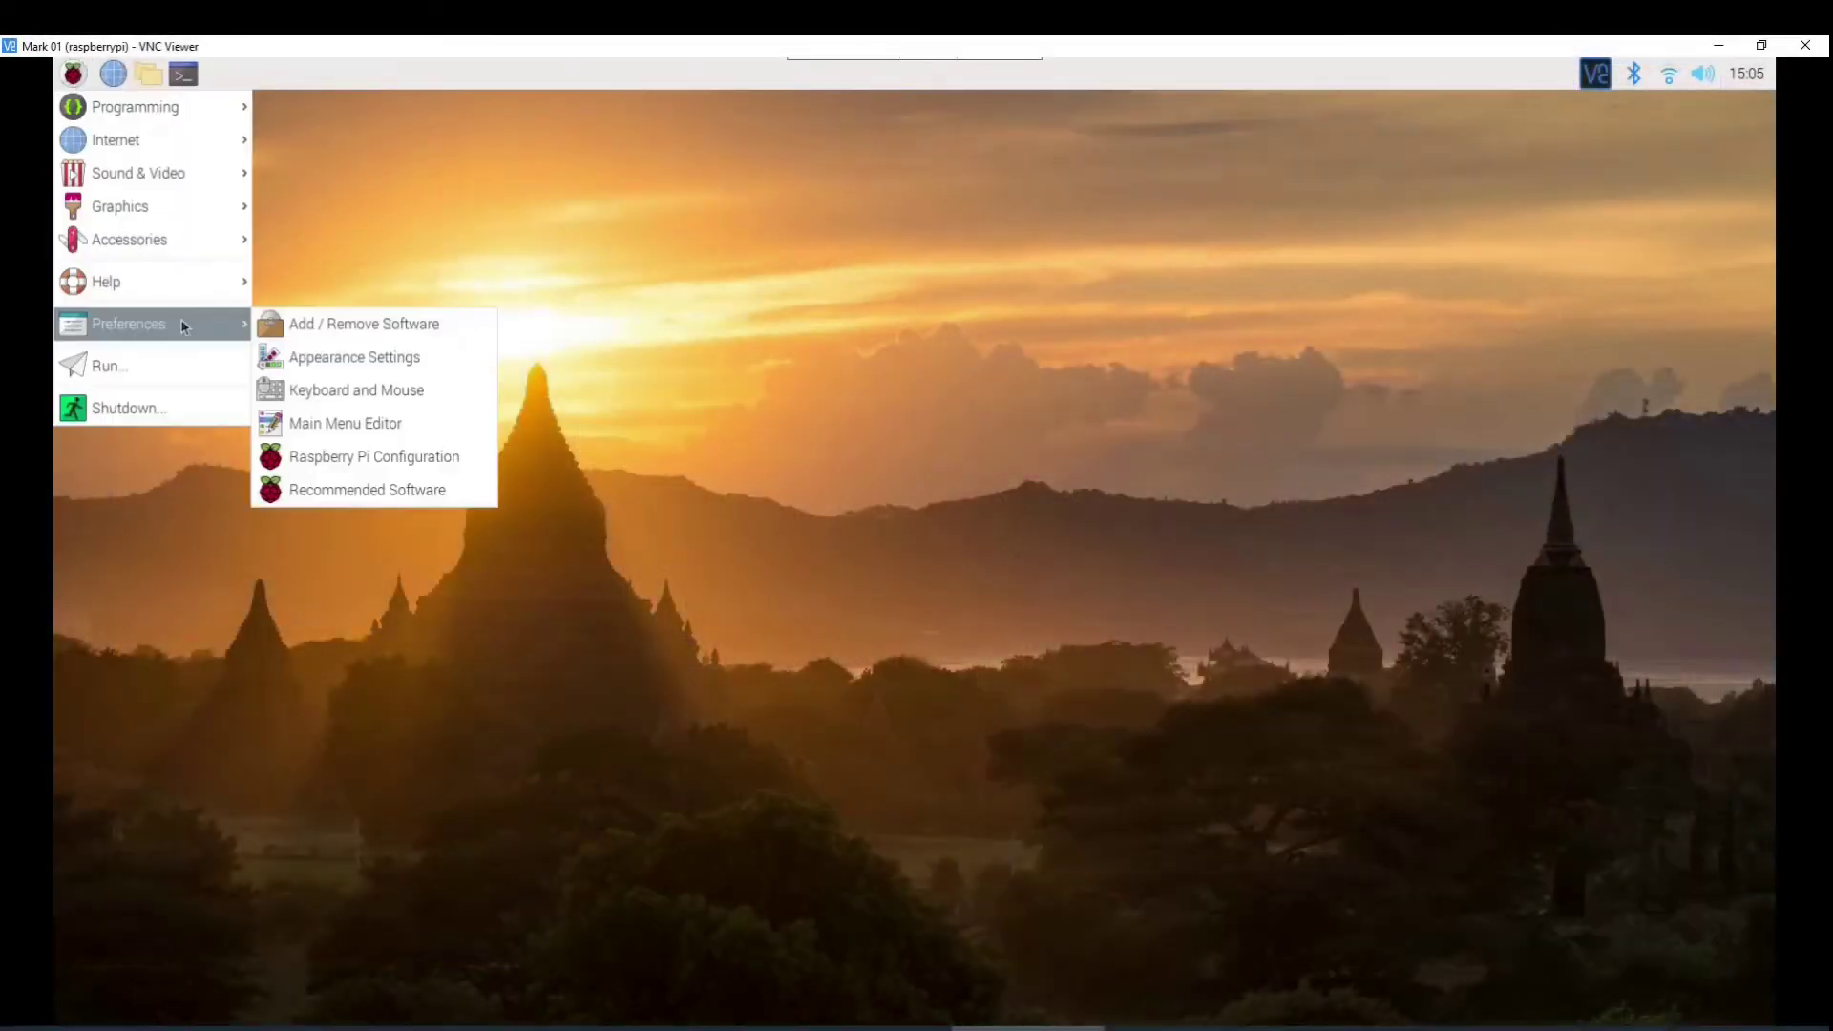
pyautogui.click(375, 464)
pyautogui.click(902, 408)
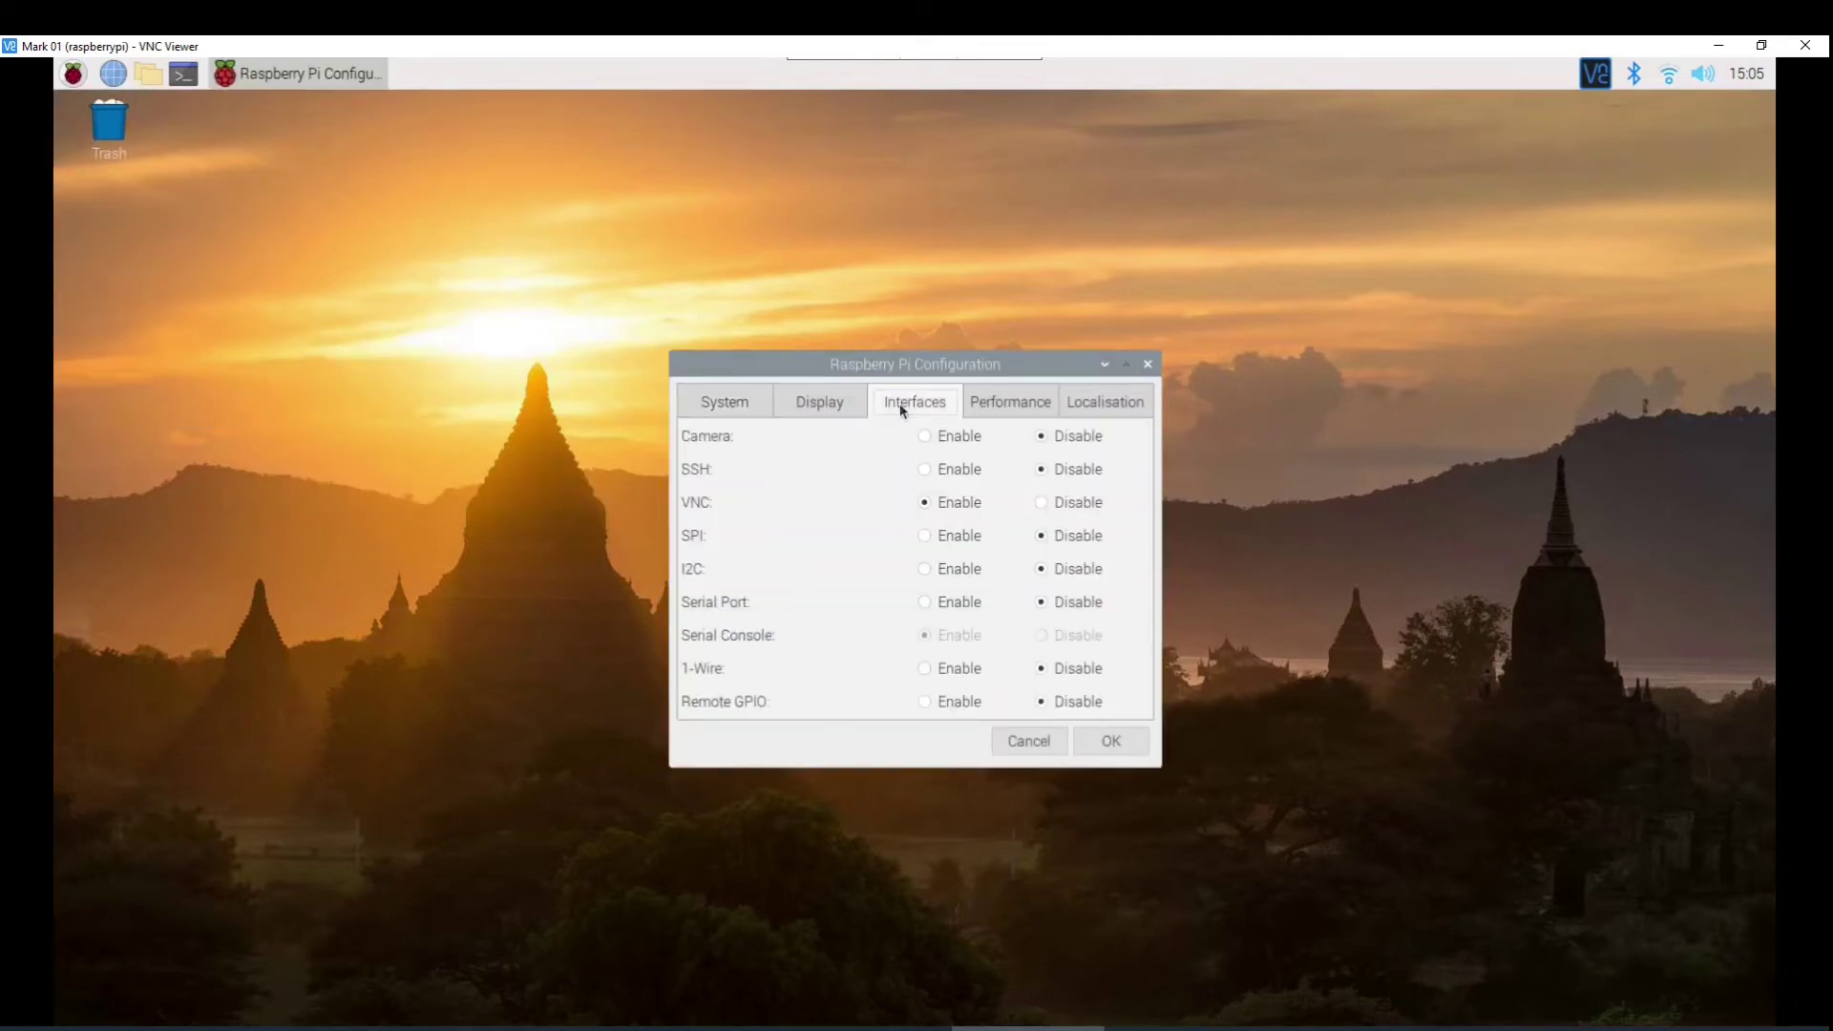
pyautogui.click(926, 538)
pyautogui.click(926, 571)
pyautogui.click(926, 439)
pyautogui.click(1124, 752)
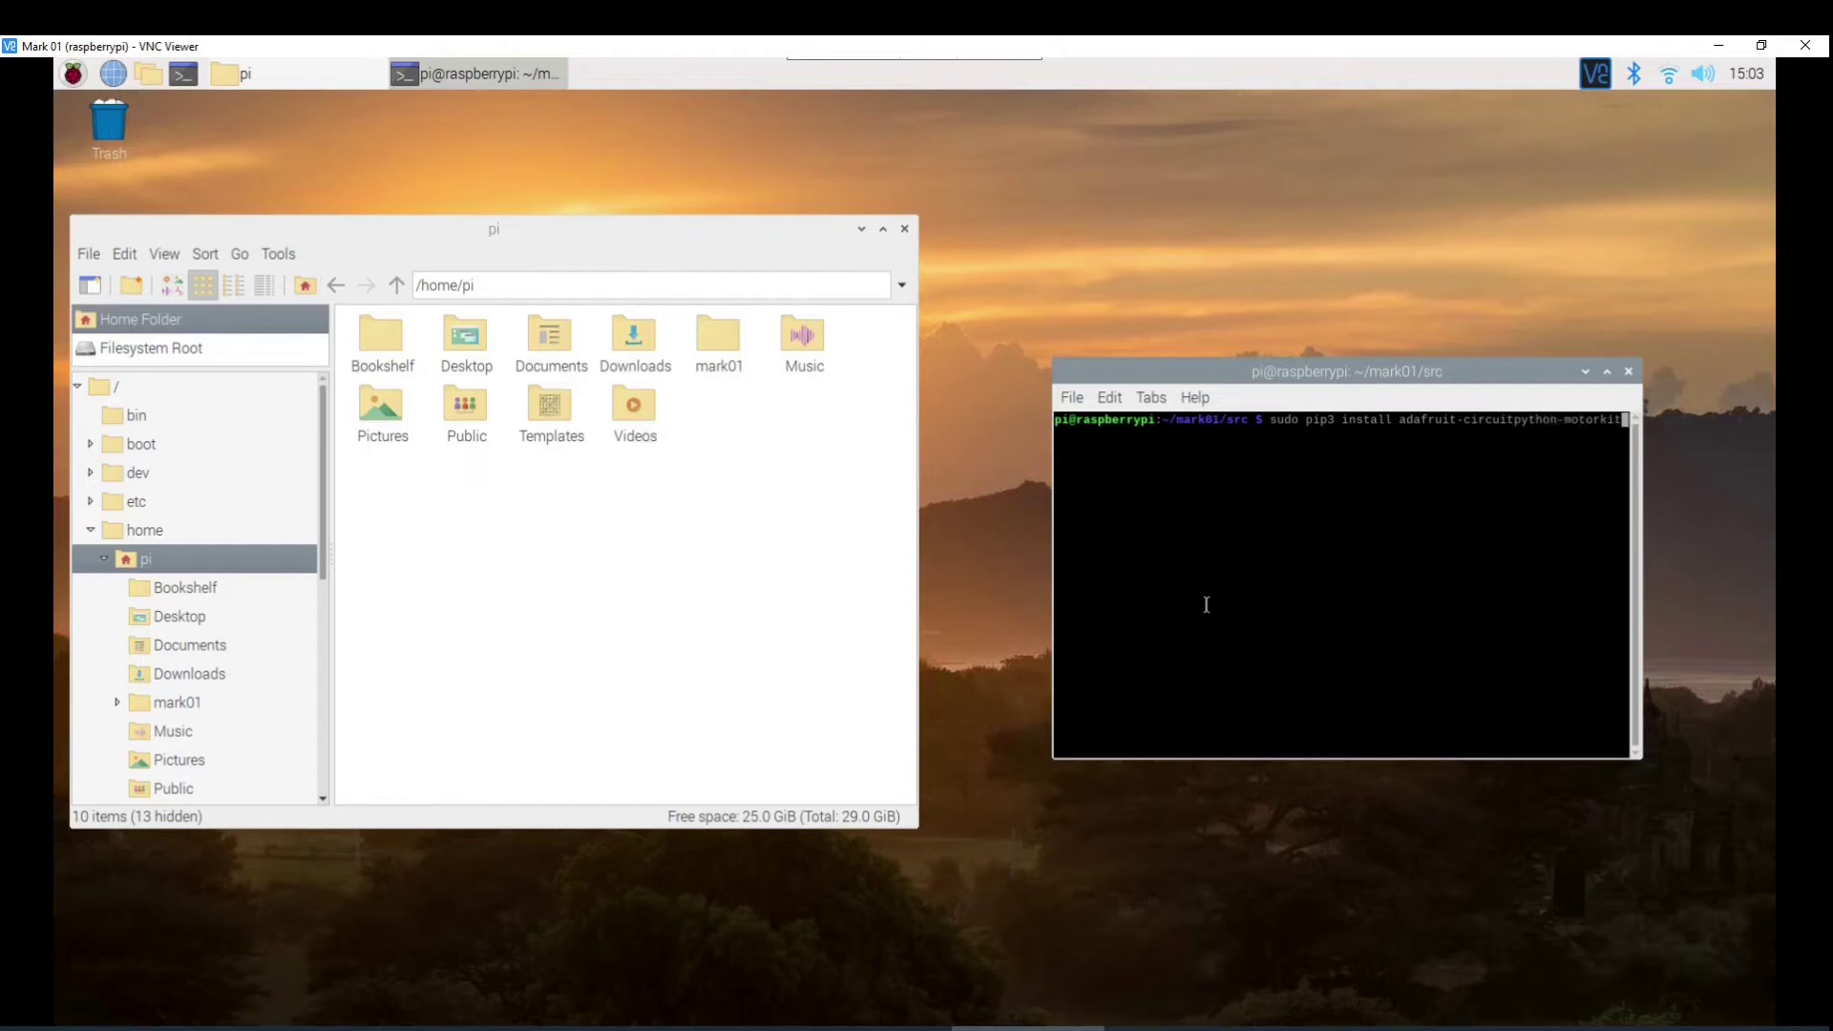
# Step: Run sudo pip3 install adafruit-circuitpython-motorkit in the Pi terminal
pyautogui.press('Return')
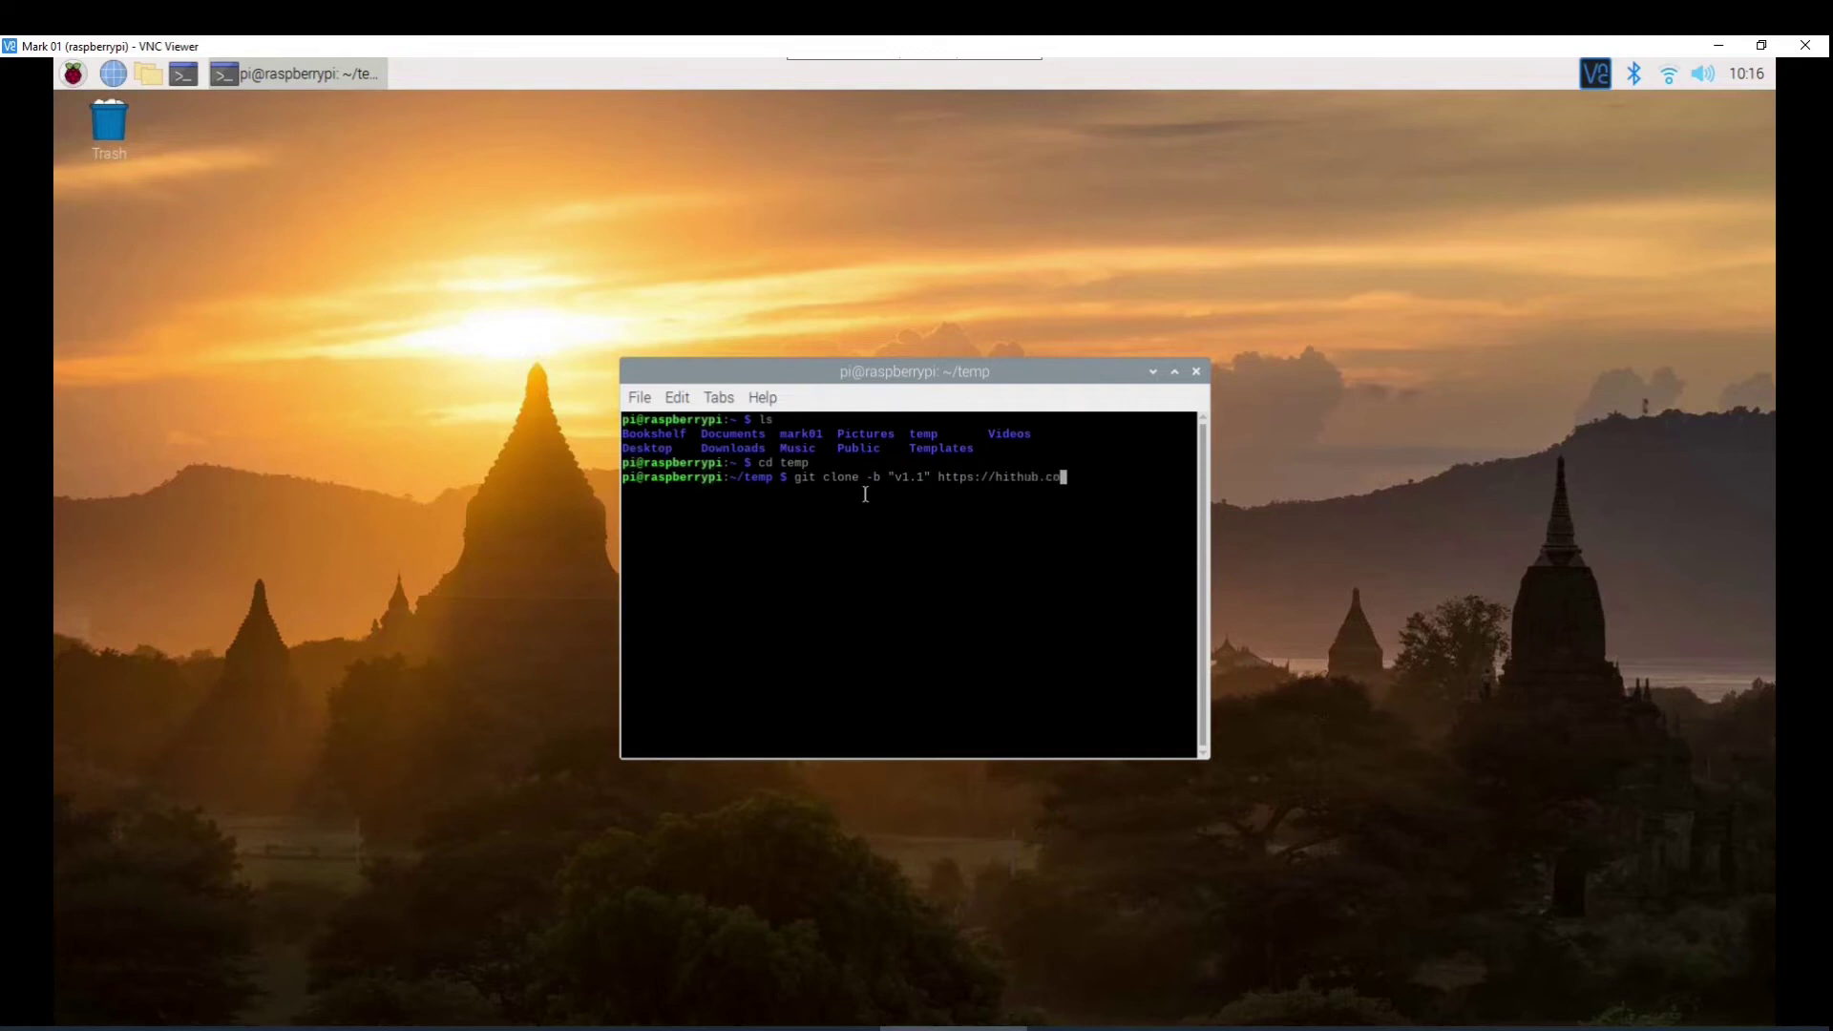
# Step: Fix the mistyped repository URL and run git clone -b "v1.1" for mark01
pyautogui.press('BackSpace')
pyautogui.press('BackSpace')
pyautogui.press('BackSpace')
pyautogui.press('BackSpace')
pyautogui.press('BackSpace')
pyautogui.press('BackSpace')
pyautogui.press('BackSpace')
pyautogui.press('BackSpace')
pyautogui.press('Return')
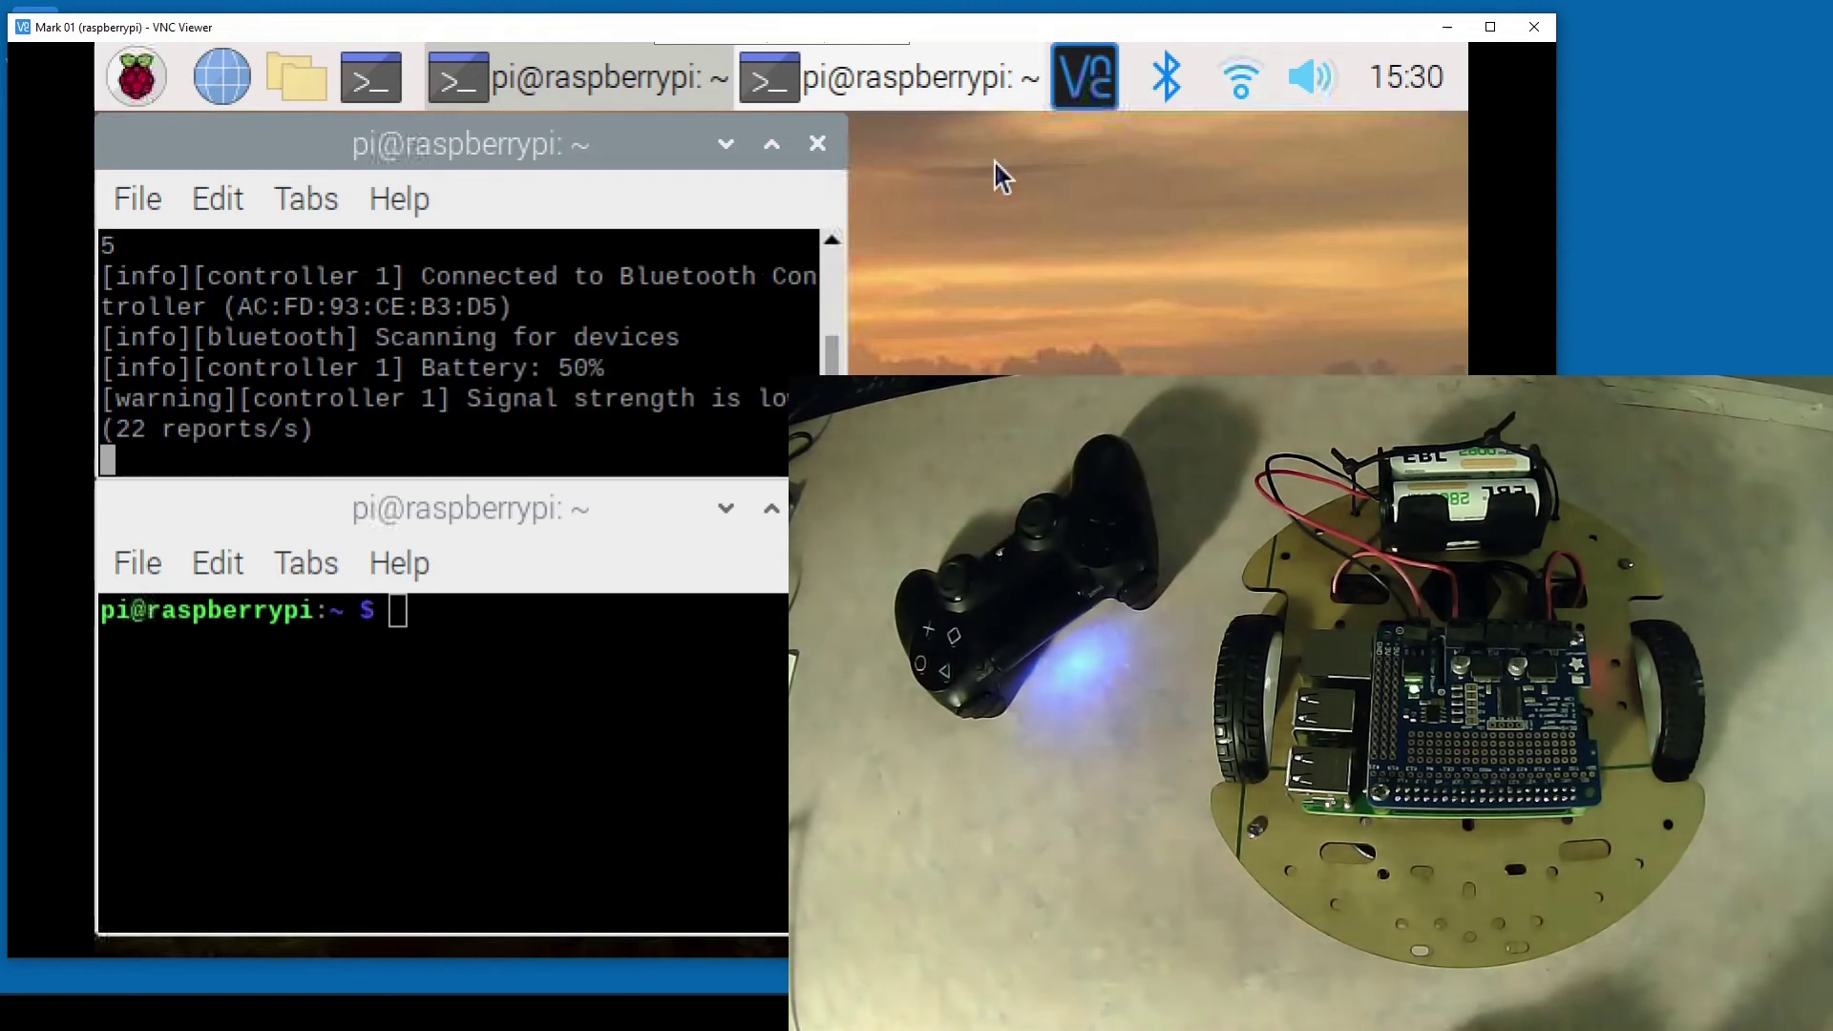
# Step: In the lower terminal, clear the screen, cd into mark01/src and type python3 mark01.py
pyautogui.click(342, 712)
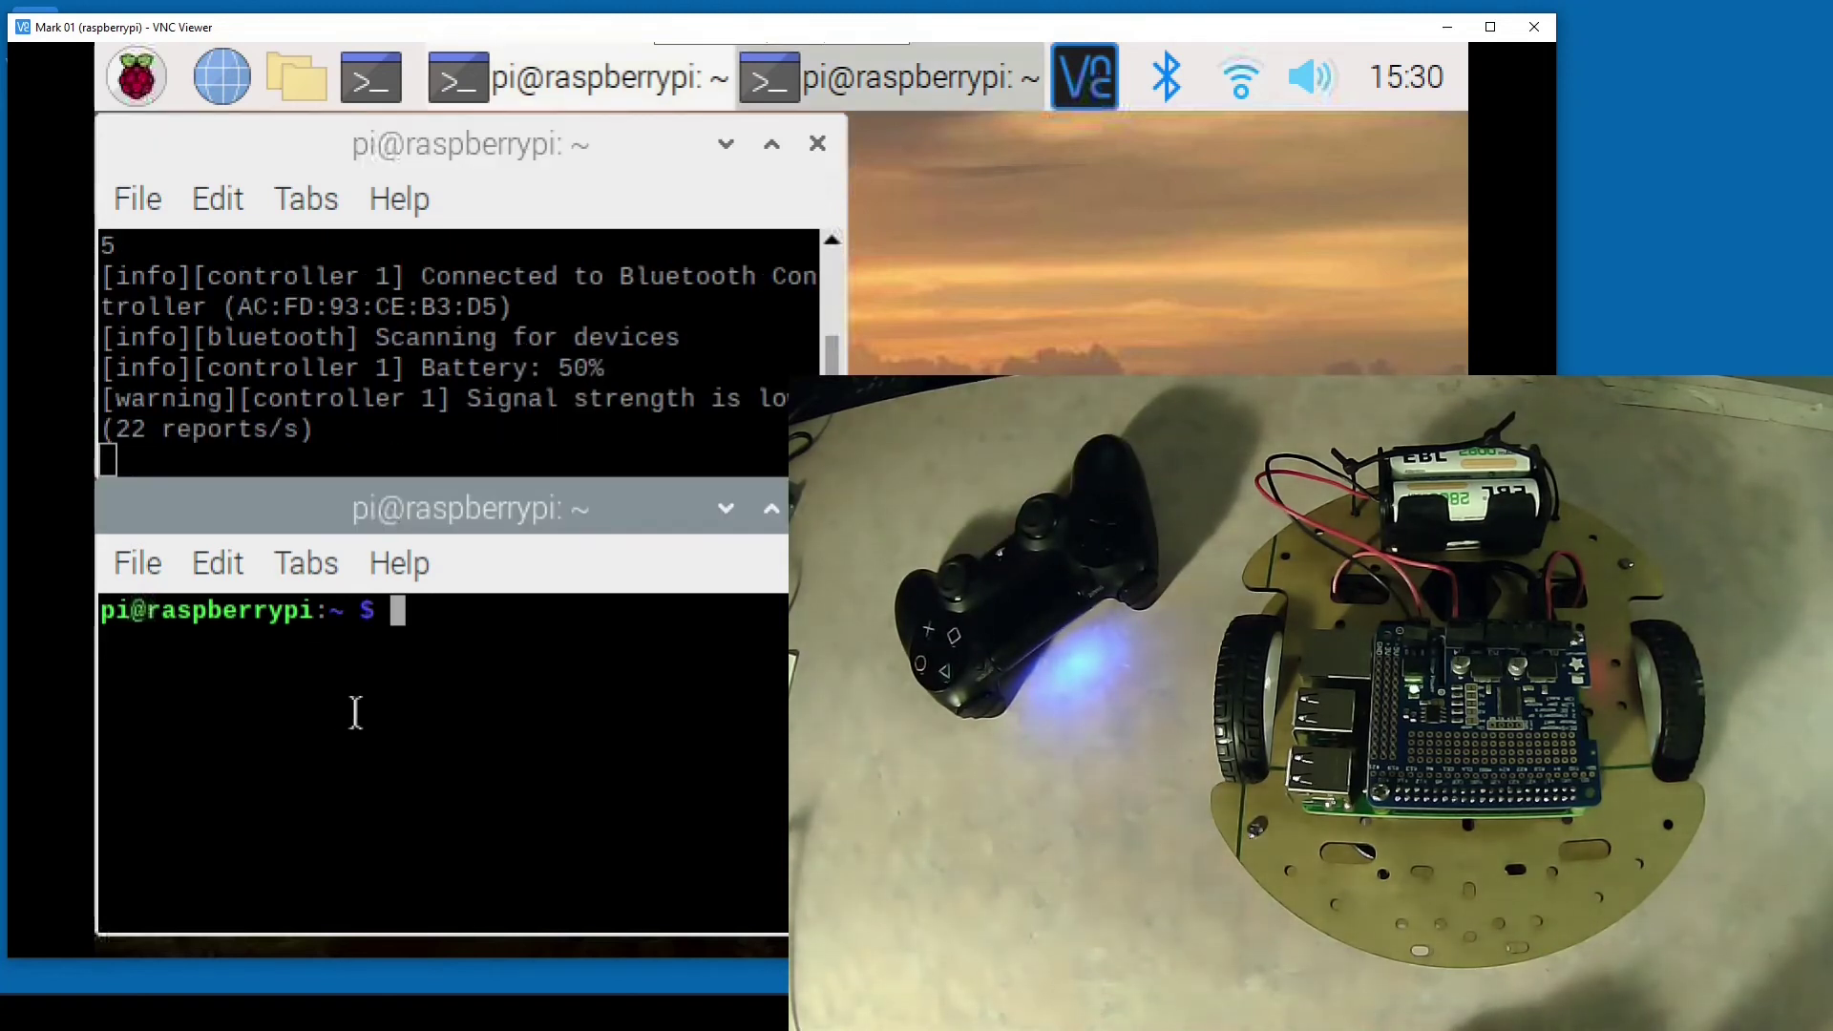
pyautogui.write('cd src')
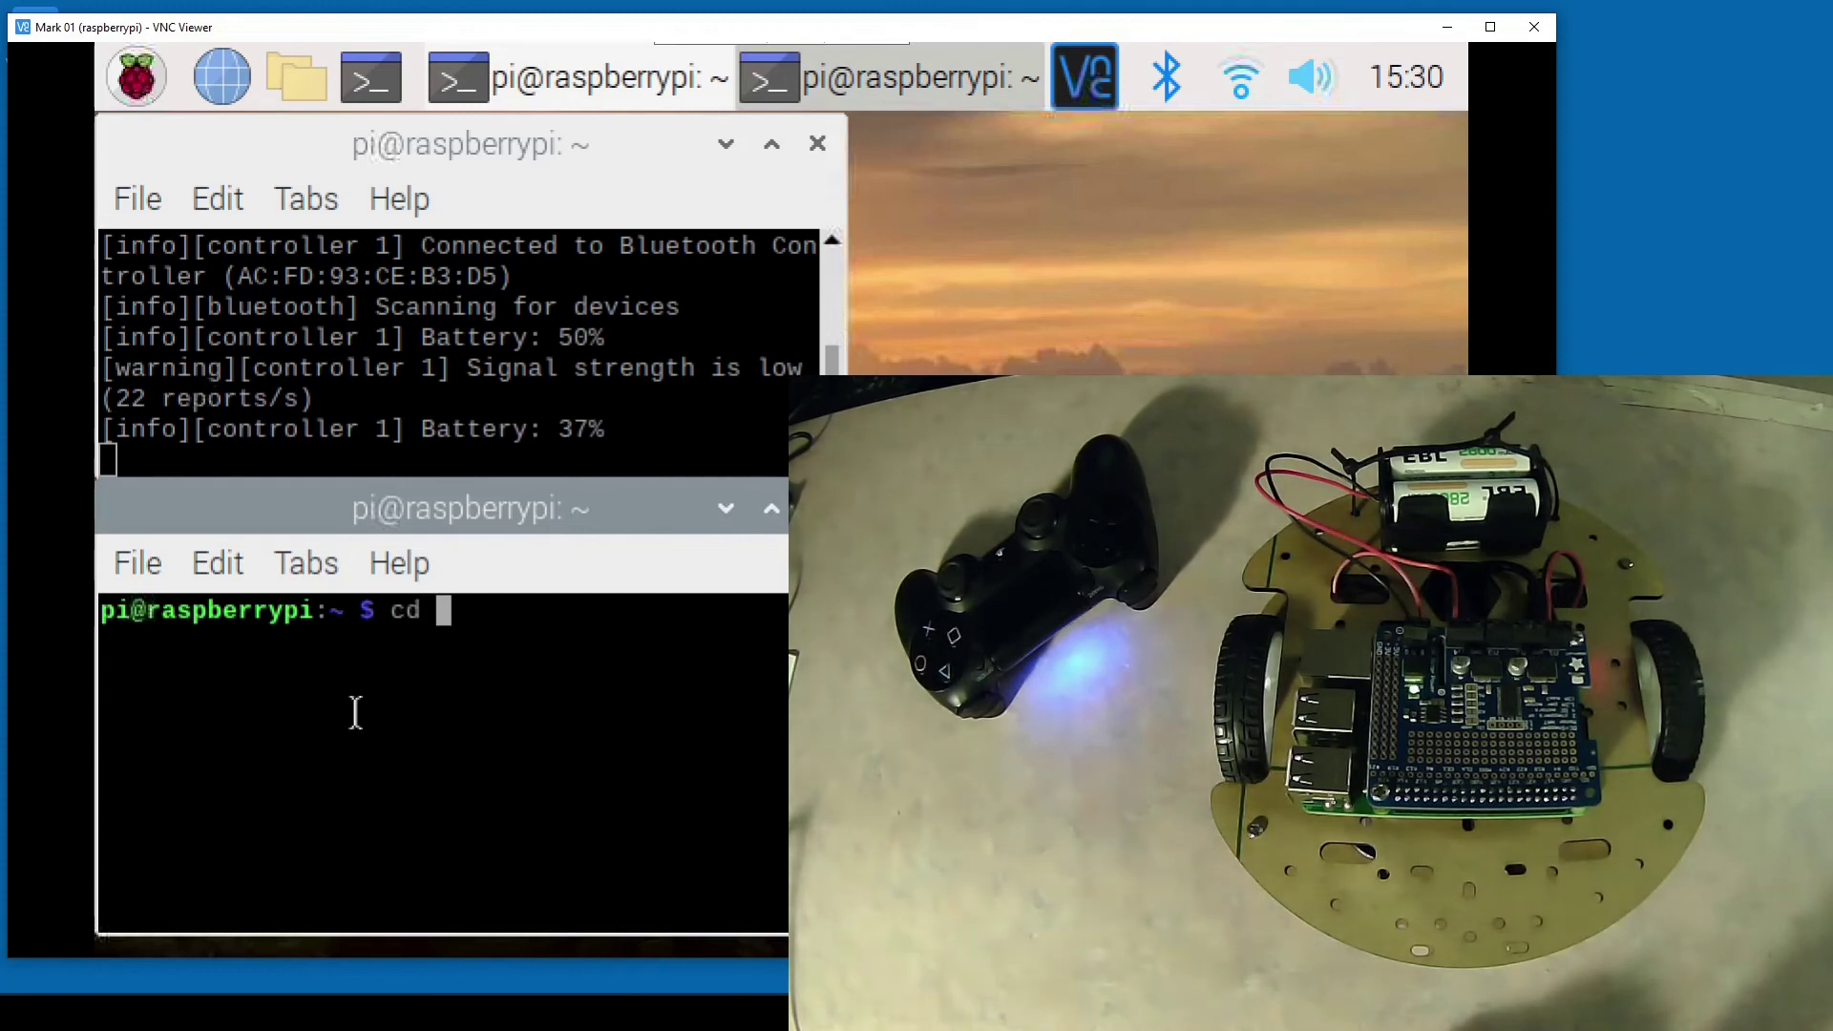
pyautogui.press('Return')
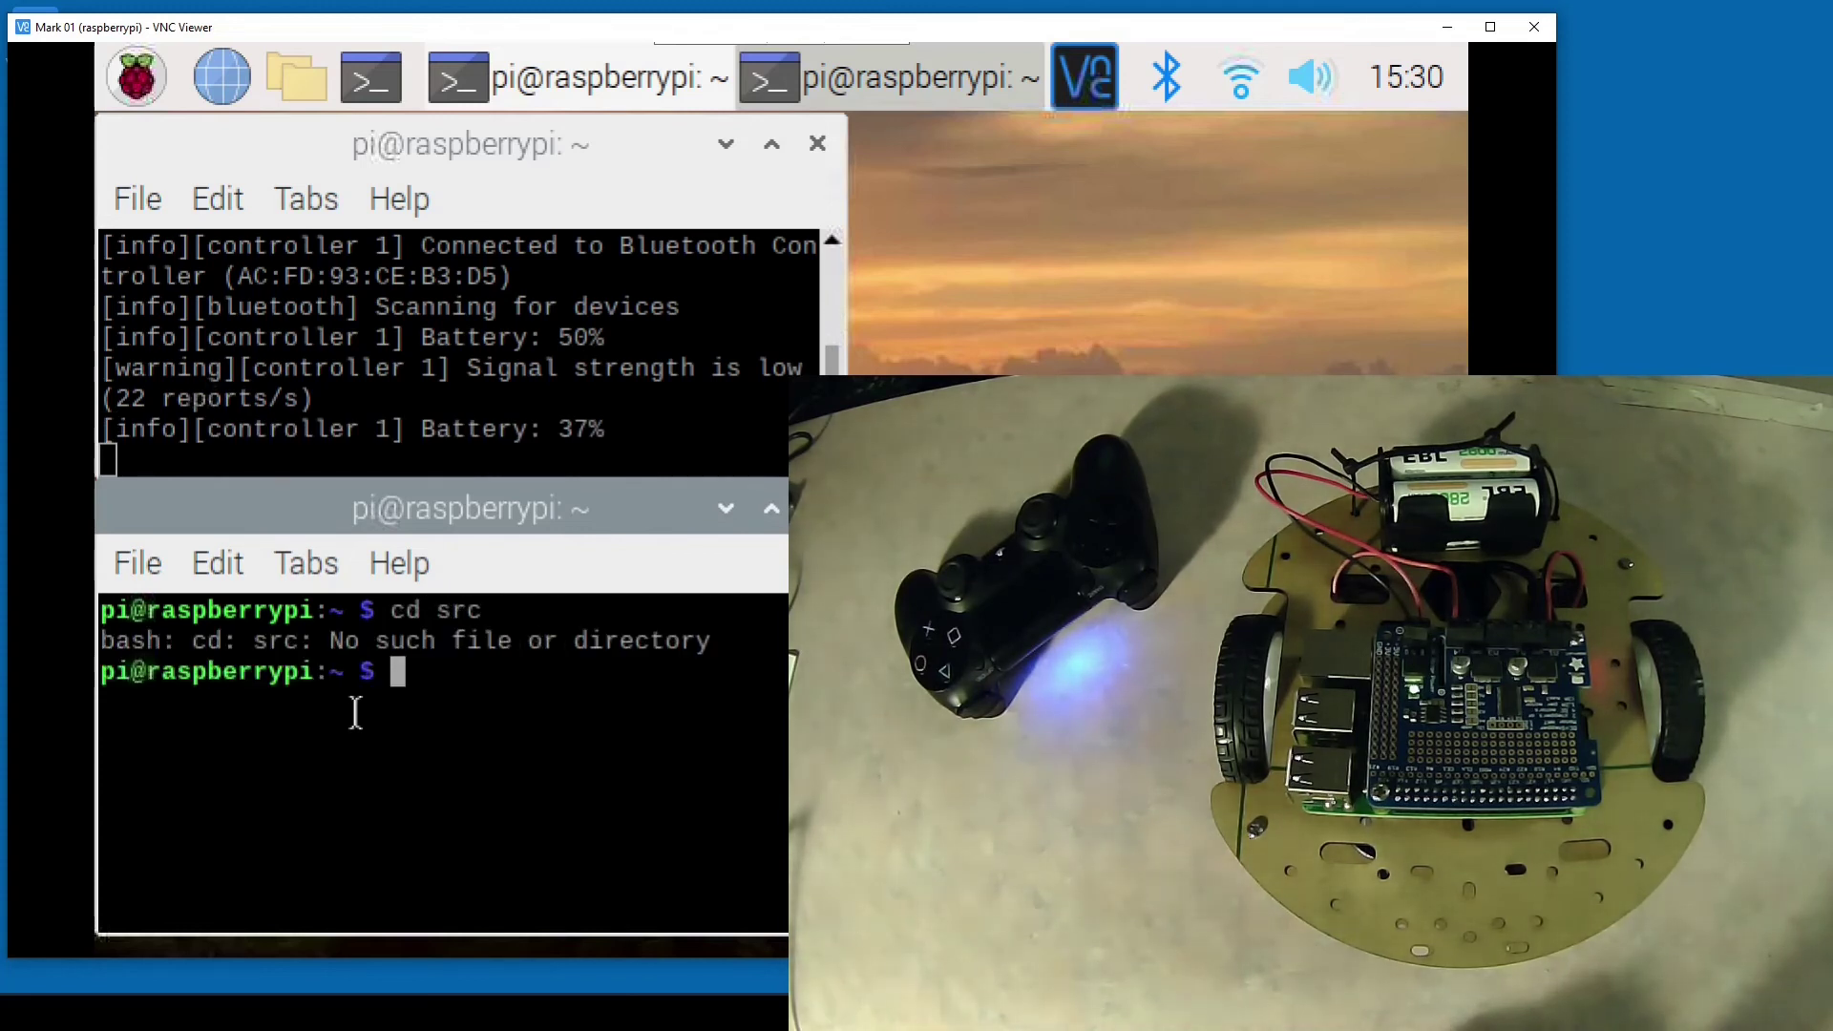
pyautogui.write('c')
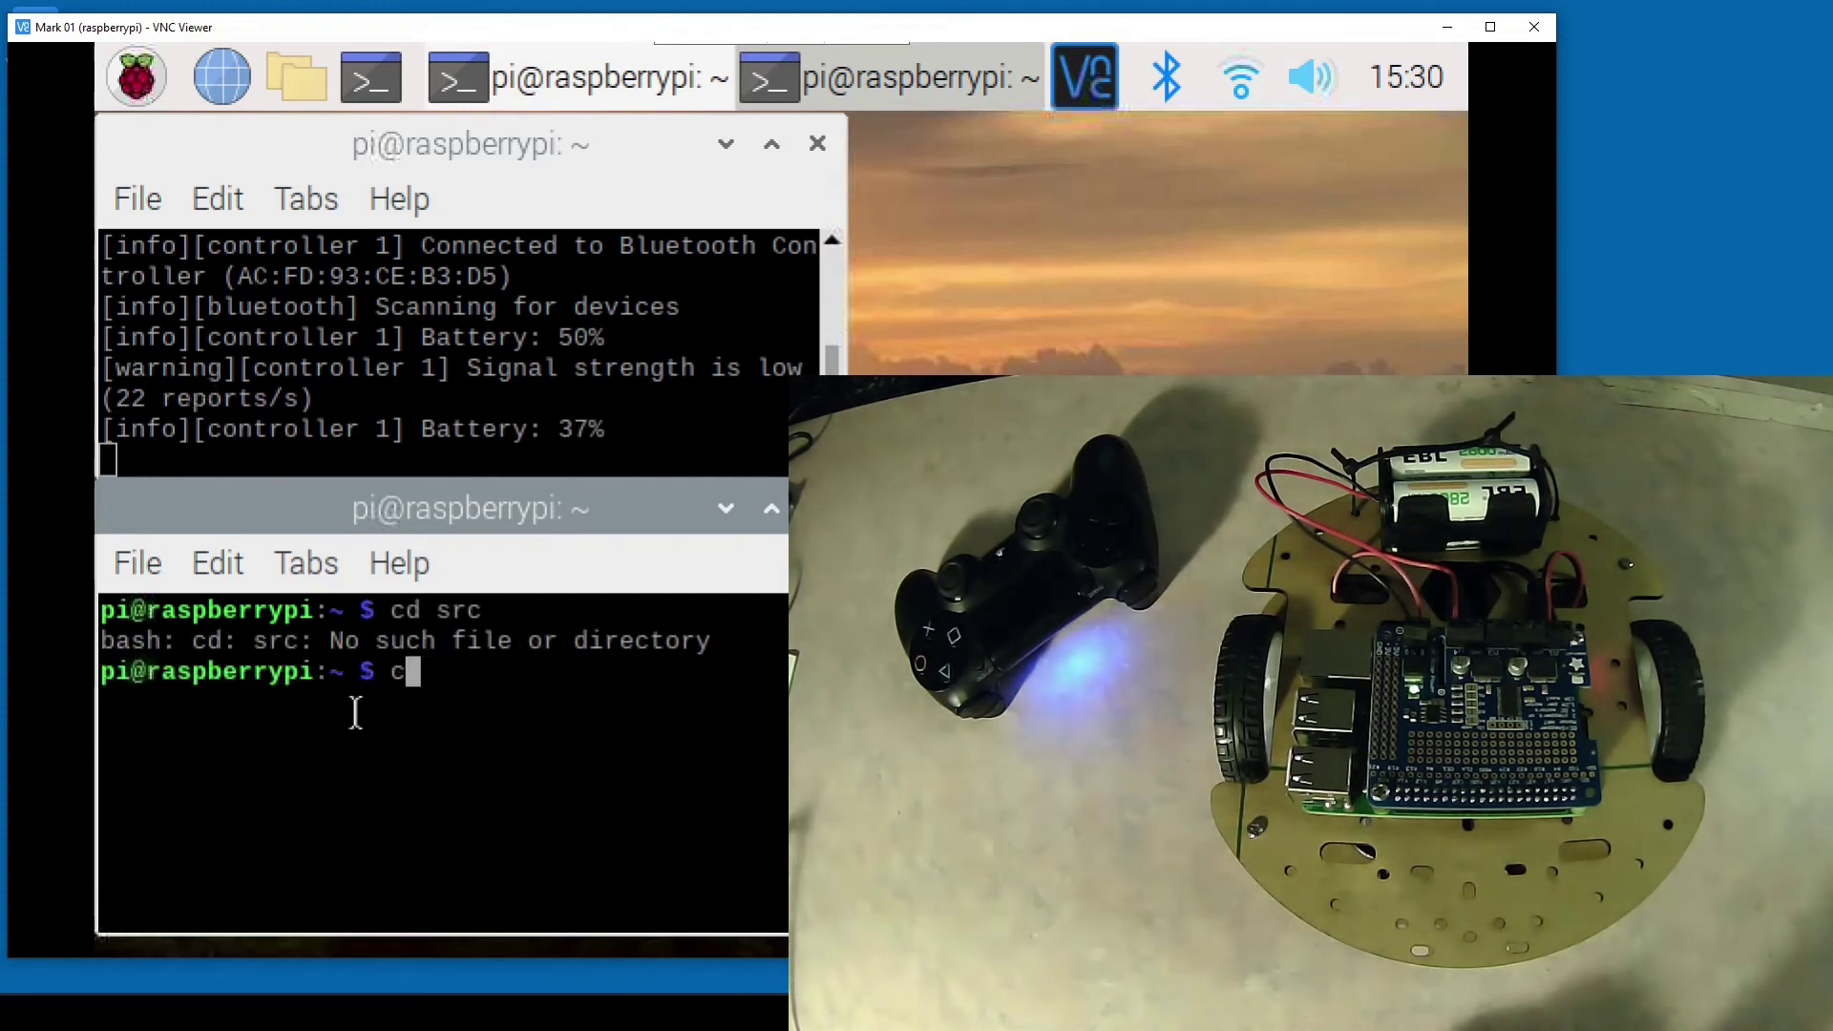
pyautogui.write('lear')
pyautogui.press('Return')
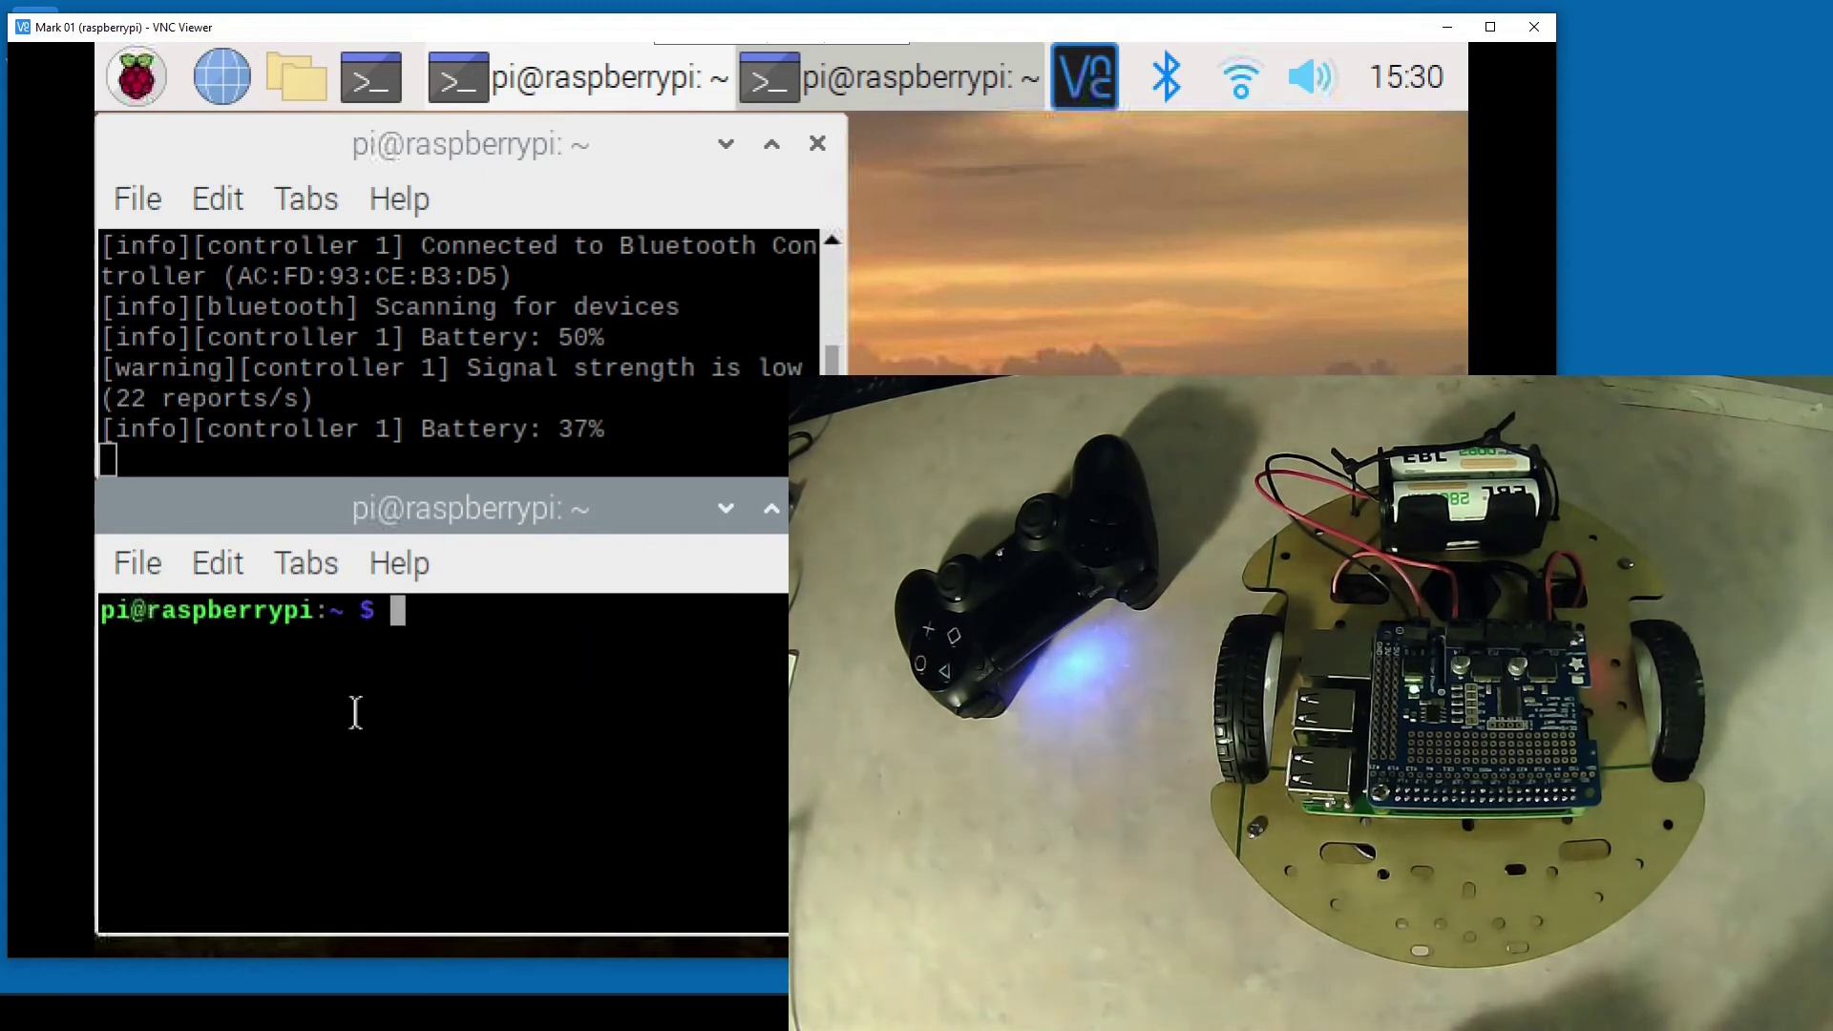
pyautogui.write('cd mark01/')
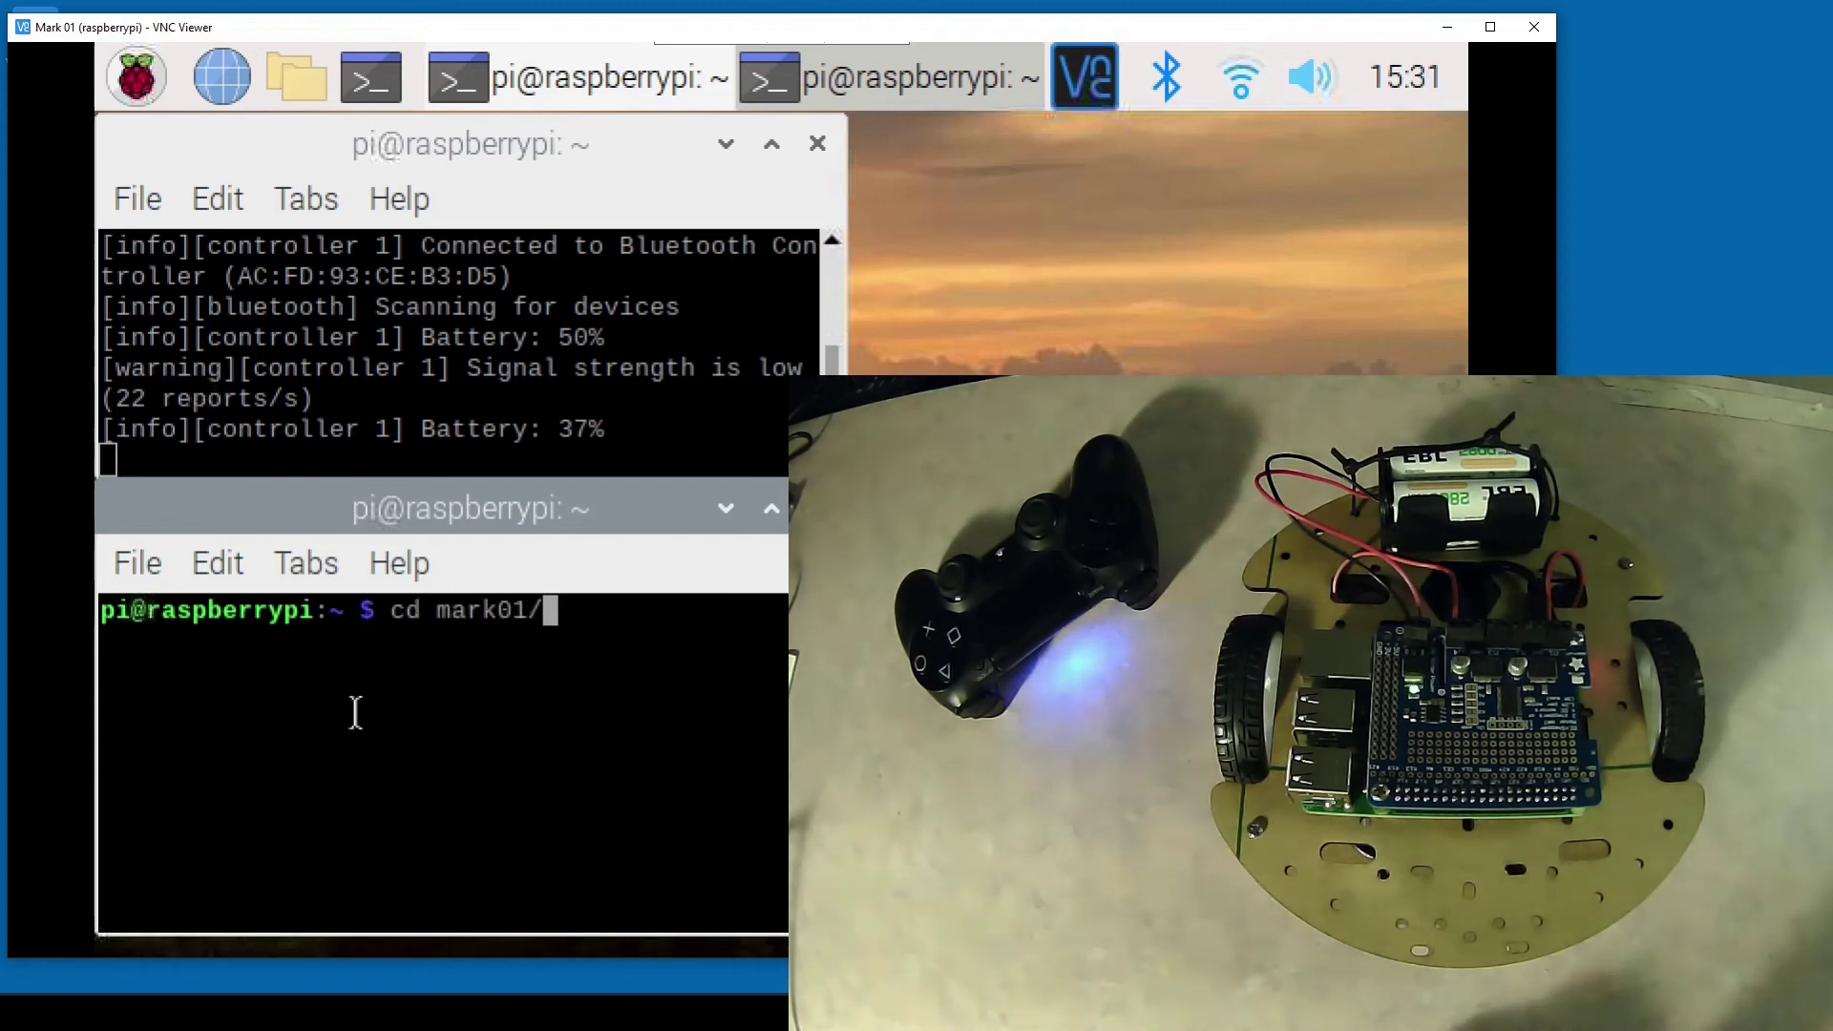
pyautogui.press('Return')
pyautogui.write('cd src/')
pyautogui.press('Return')
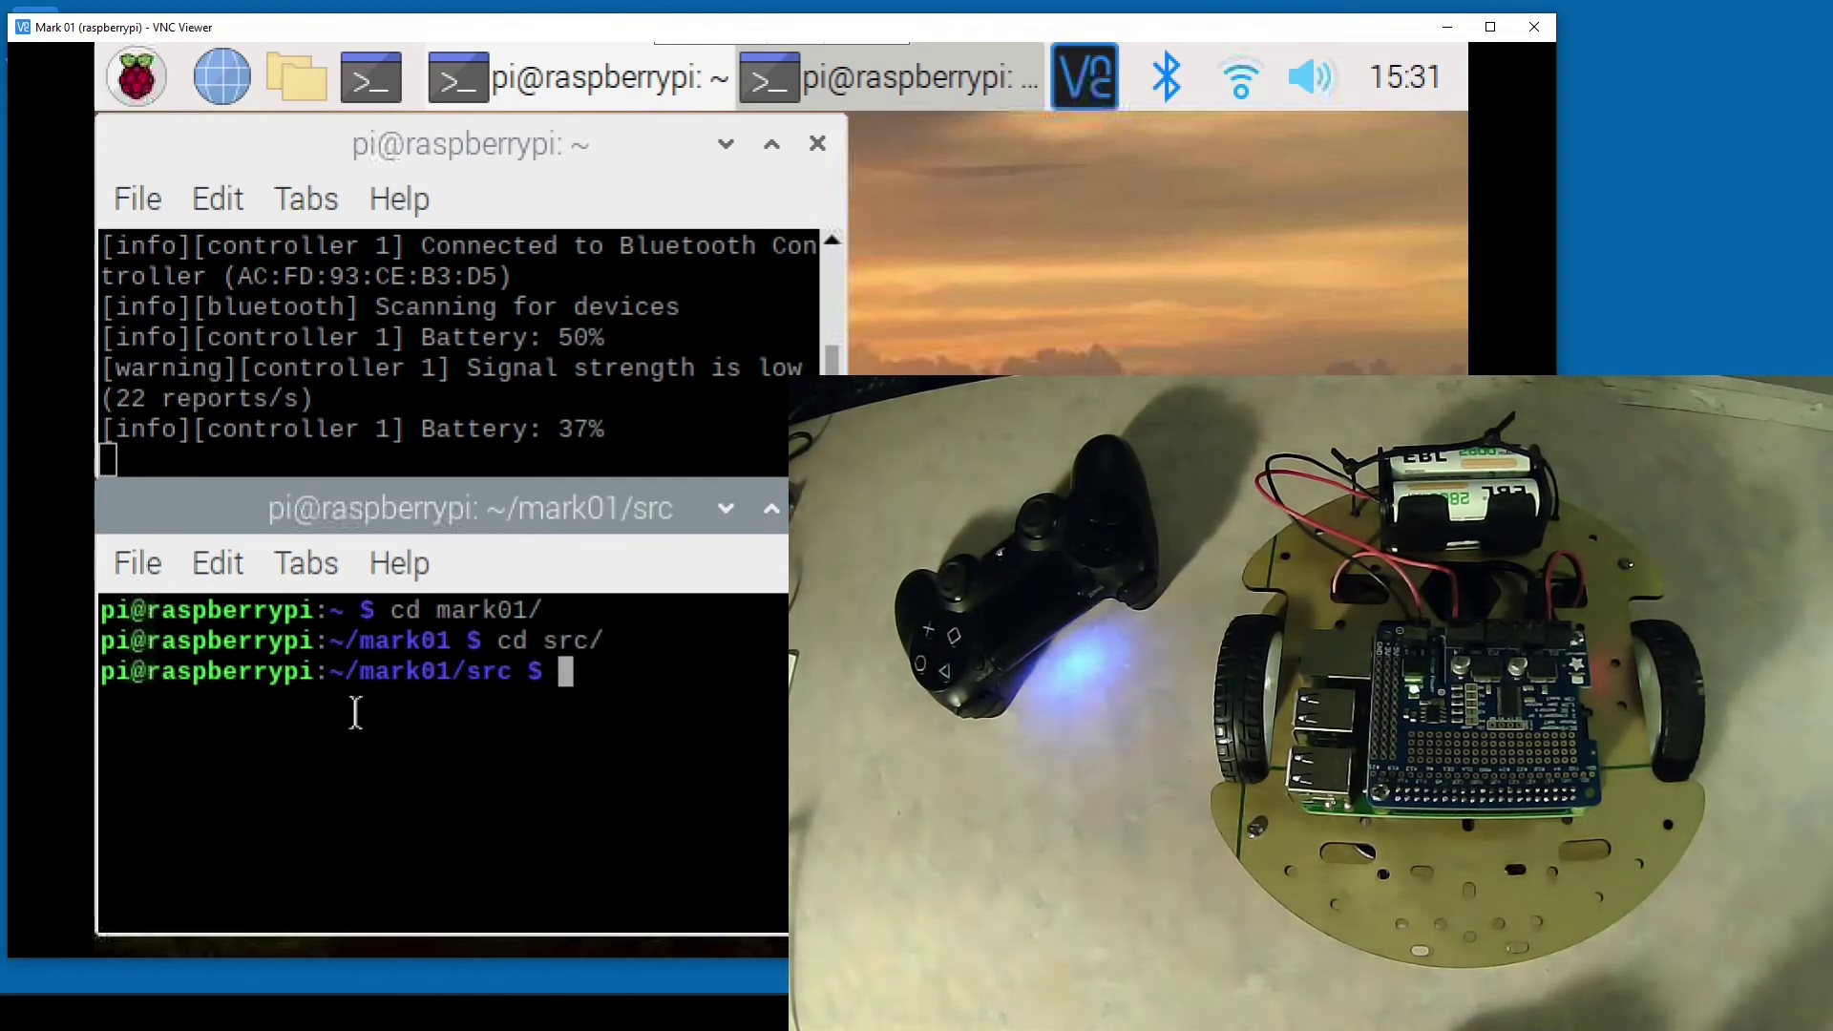
pyautogui.write('pyt')
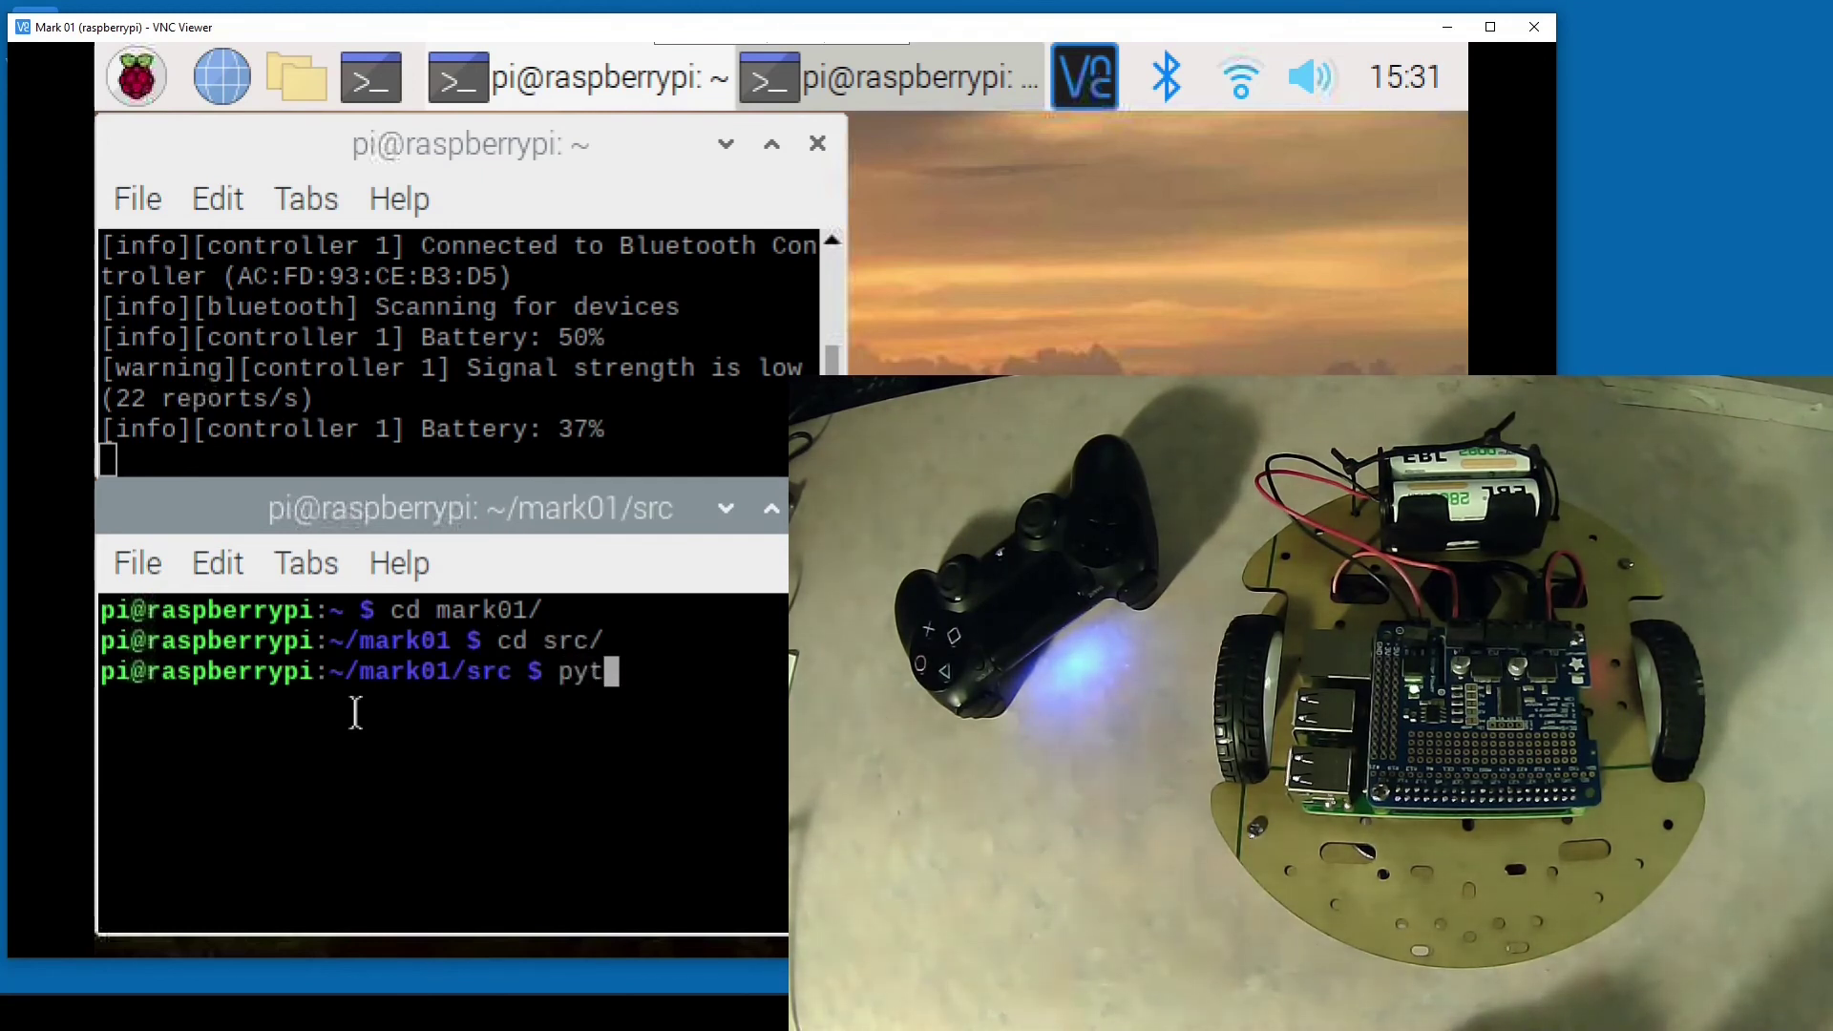
pyautogui.write('hon3 mark01.py')
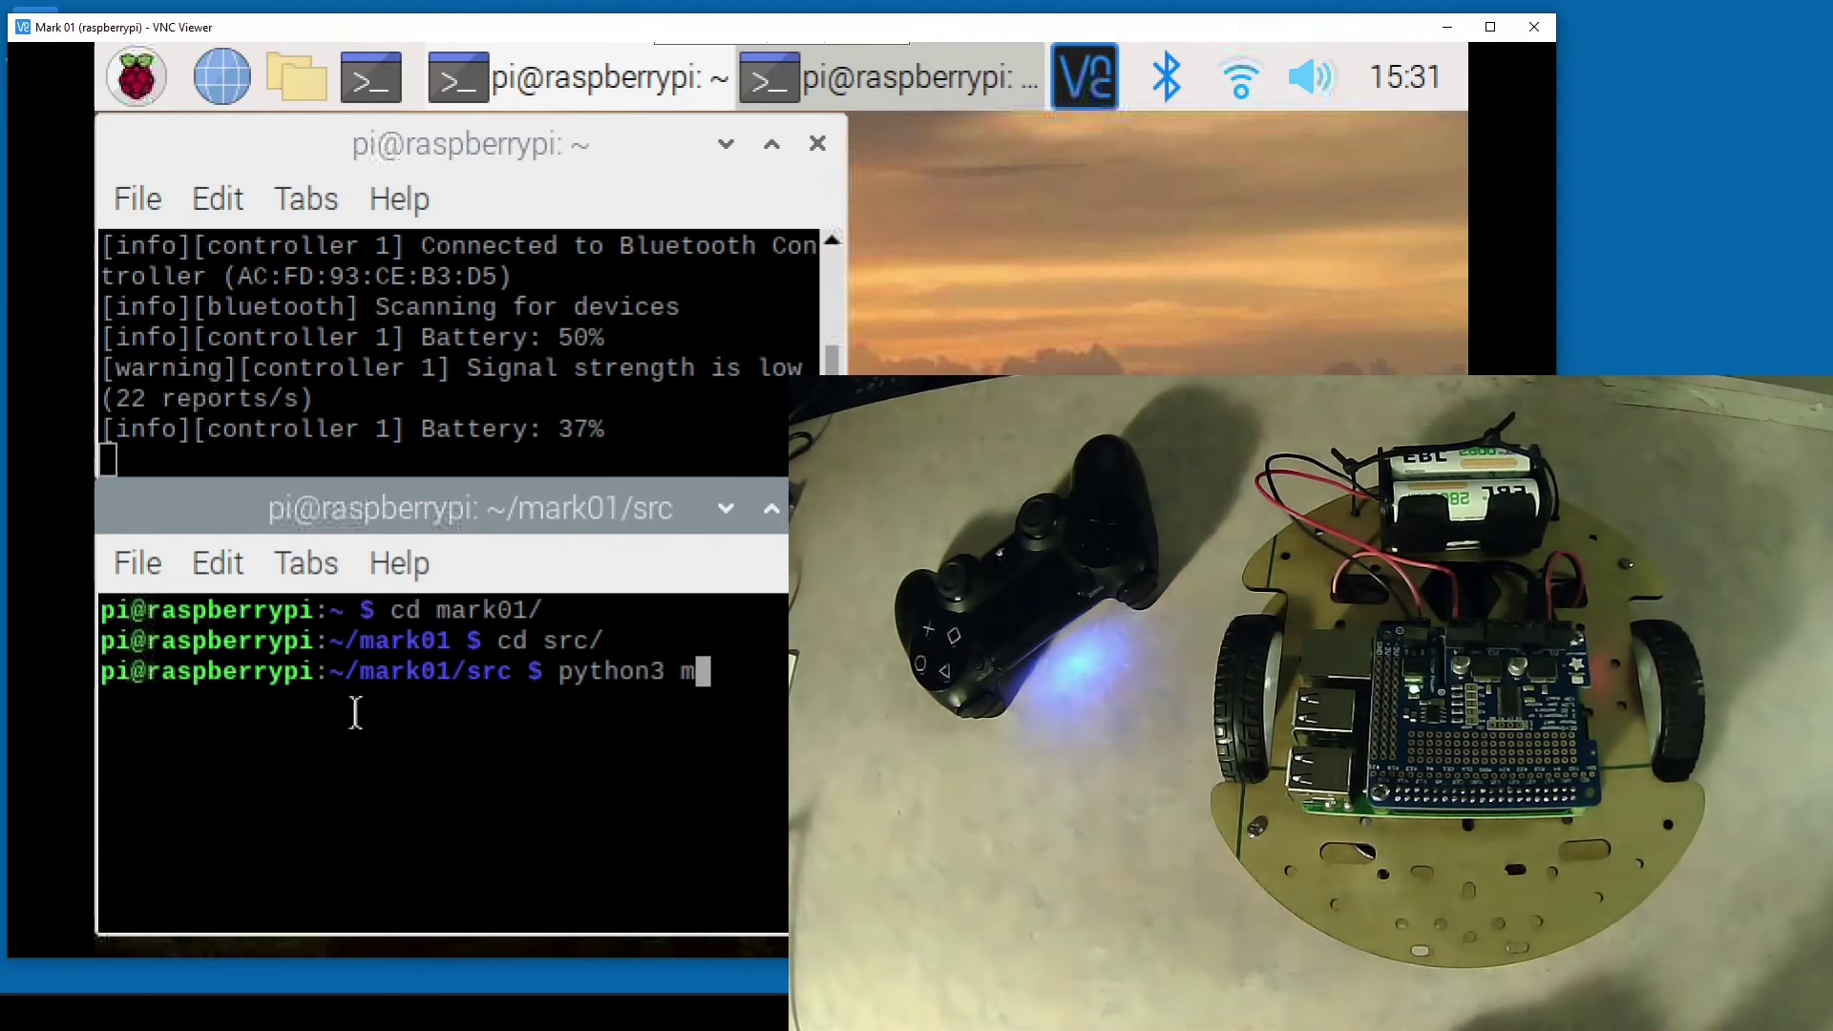
# Step: Launch python3 mark01.py so the PS4 controller drives the motors
pyautogui.press('Return')
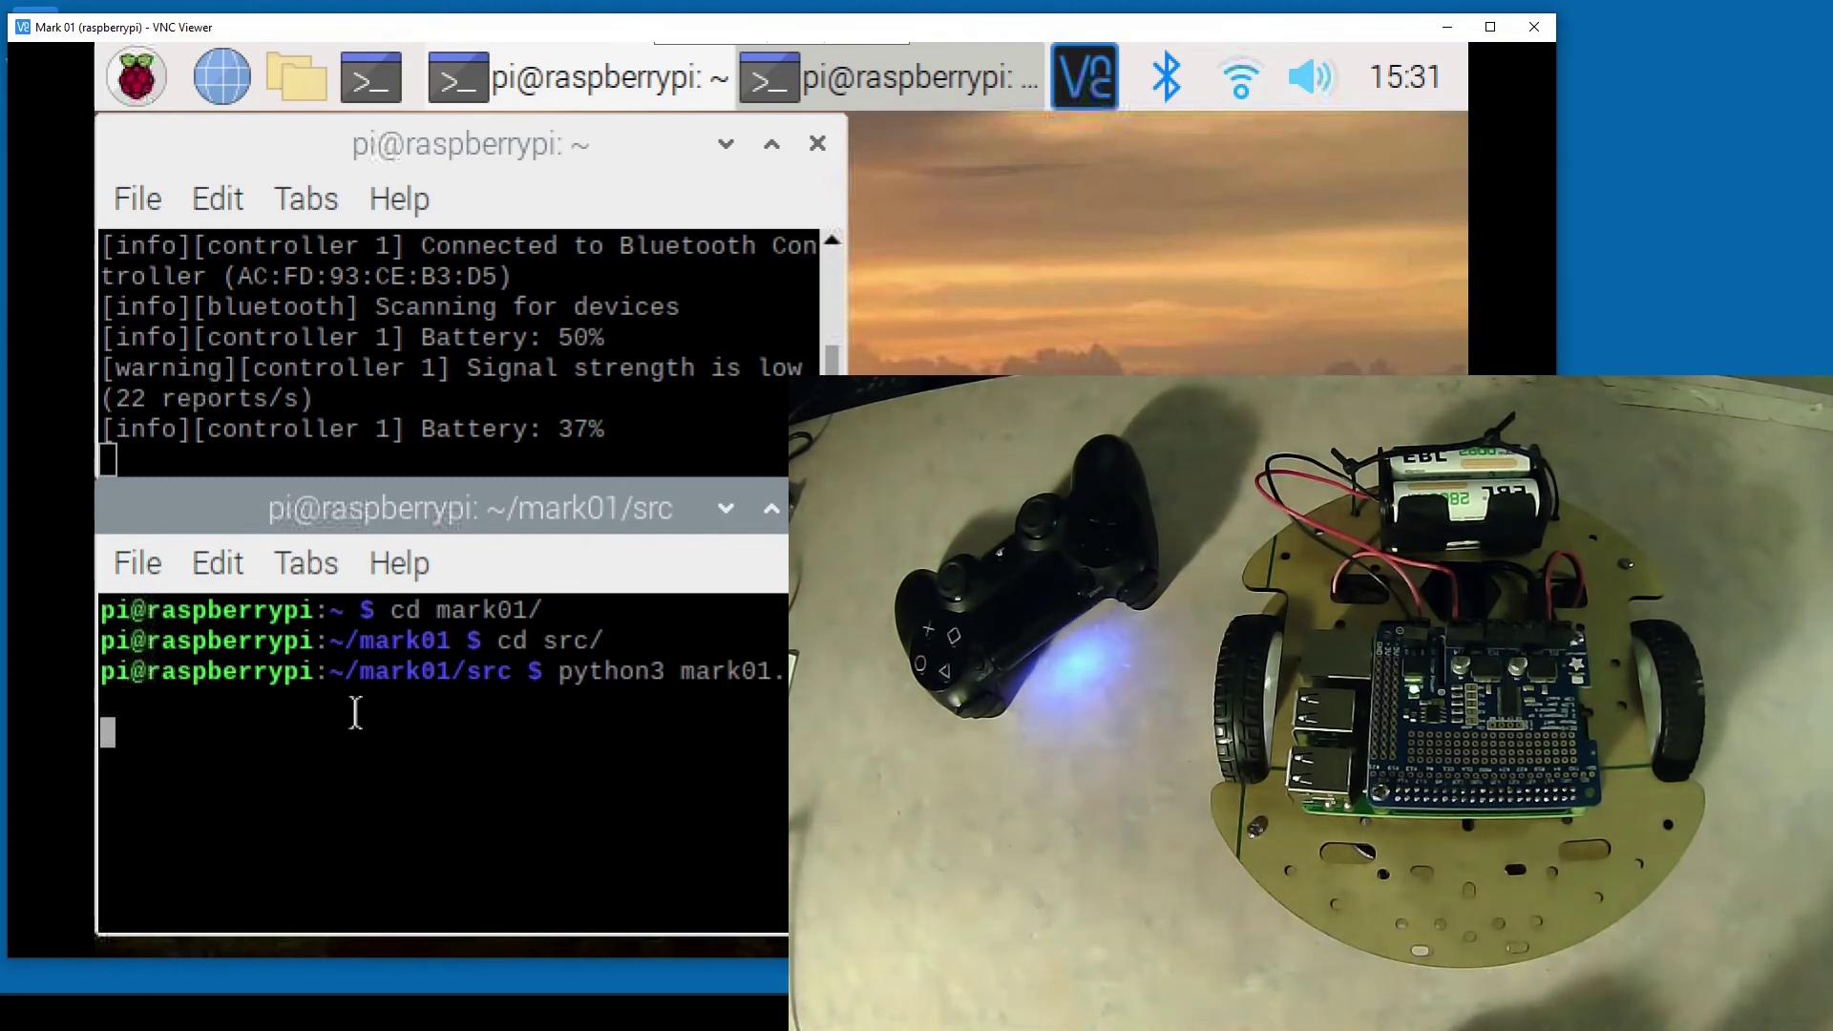